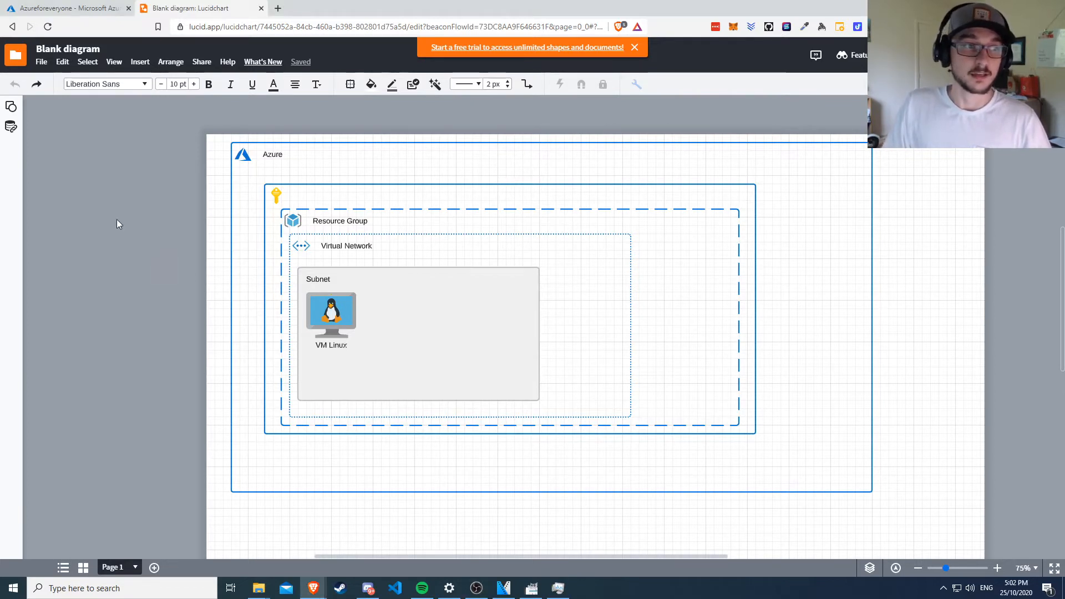
- Switch to the Azure portal and start creating a resource group in the Techdox subscription
left_click(77, 8)
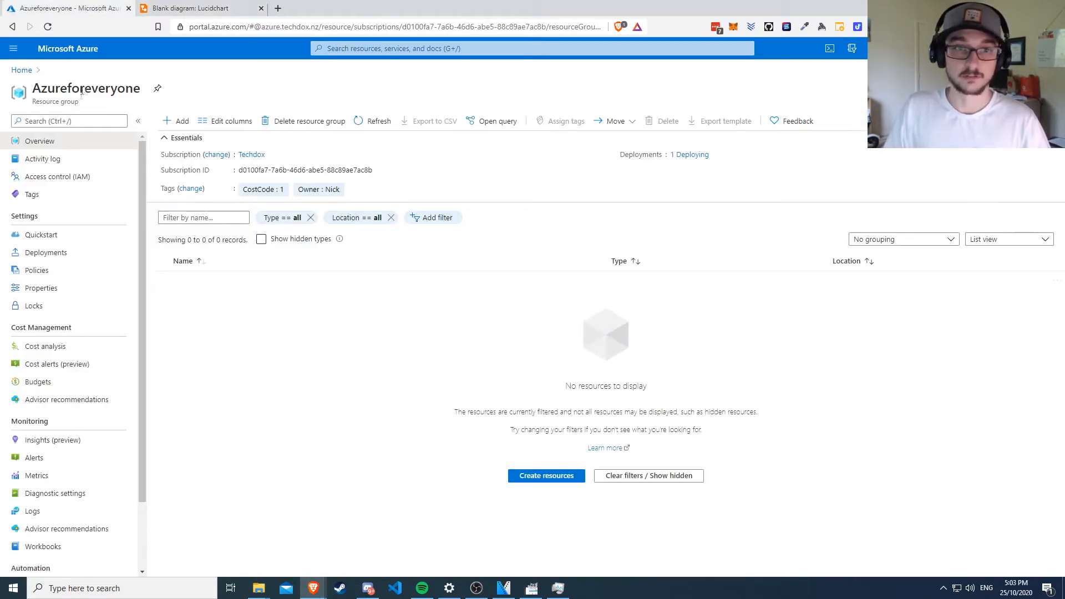
left_click(22, 70)
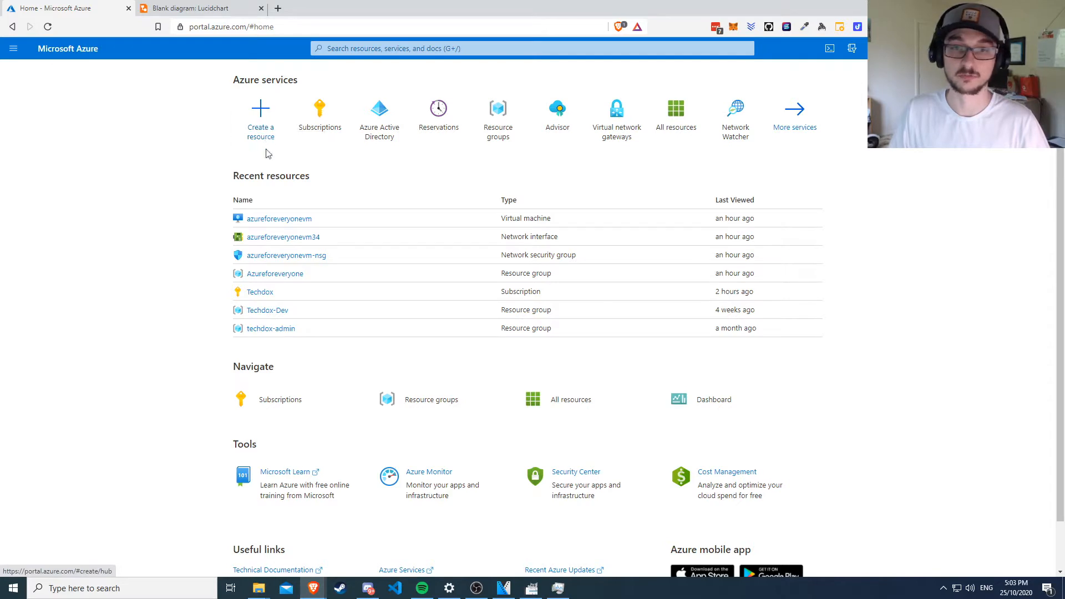
left_click(320, 114)
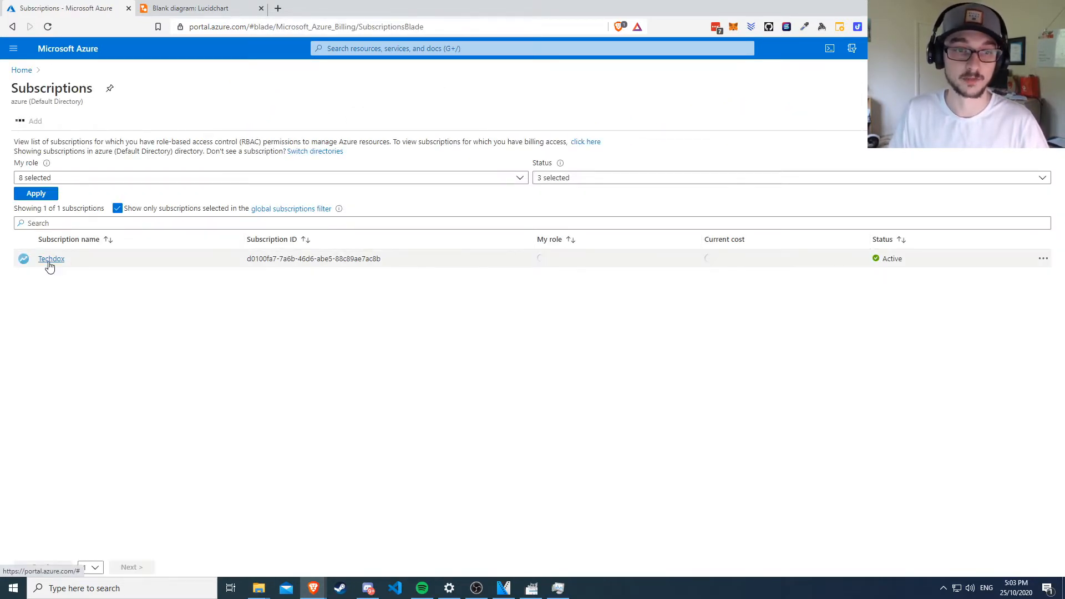
left_click(49, 262)
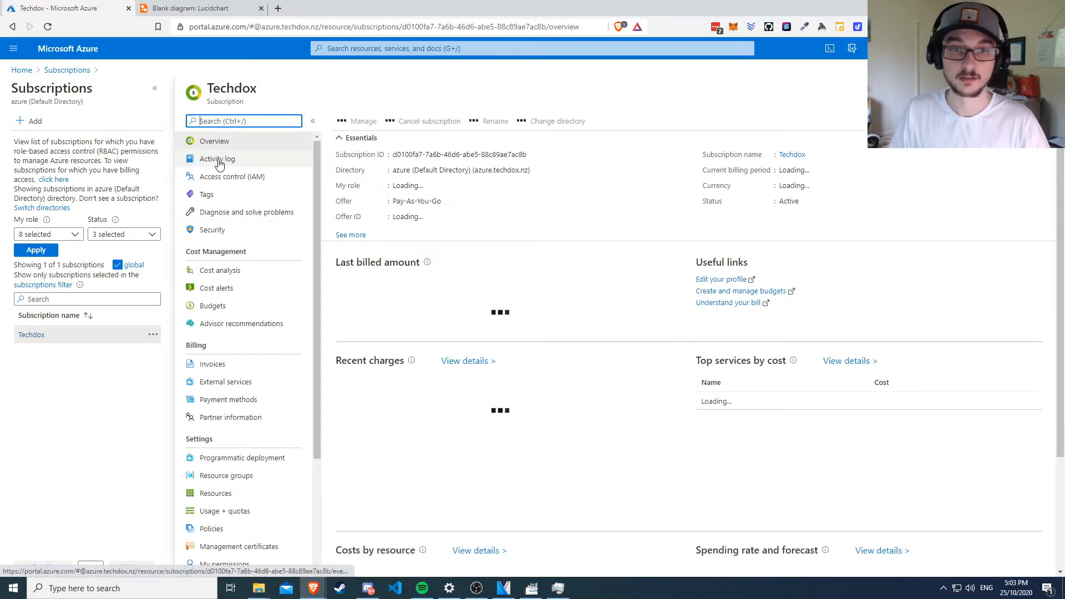
left_click(228, 478)
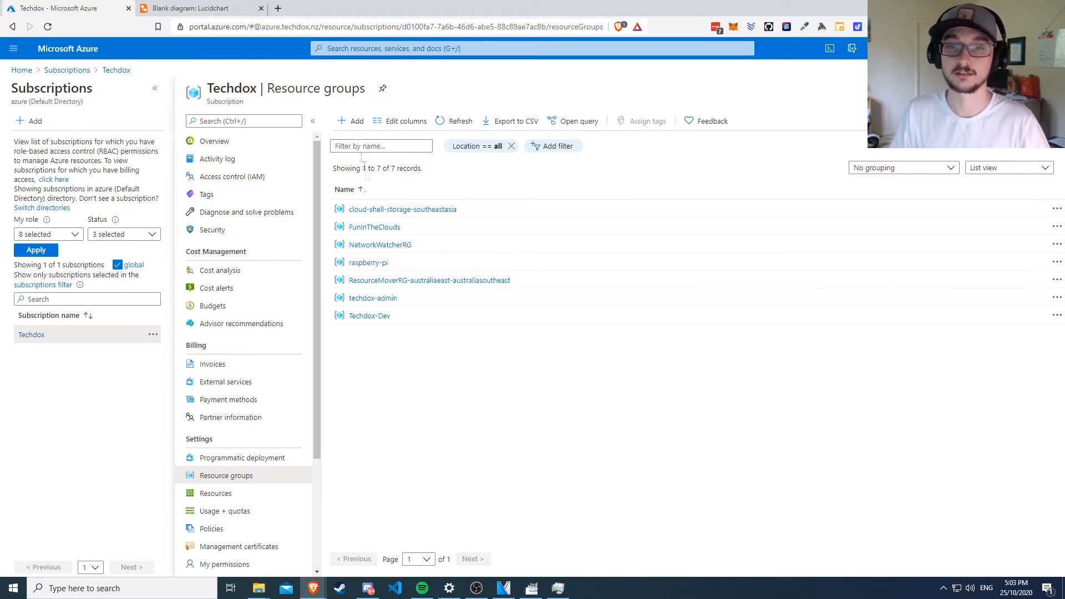
left_click(351, 121)
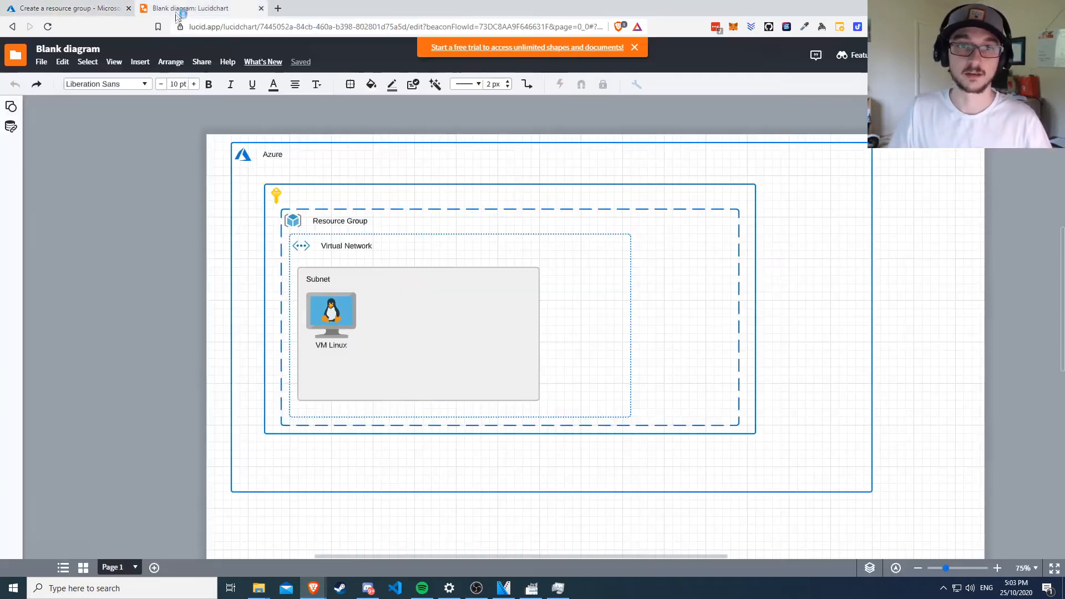
left_click(183, 8)
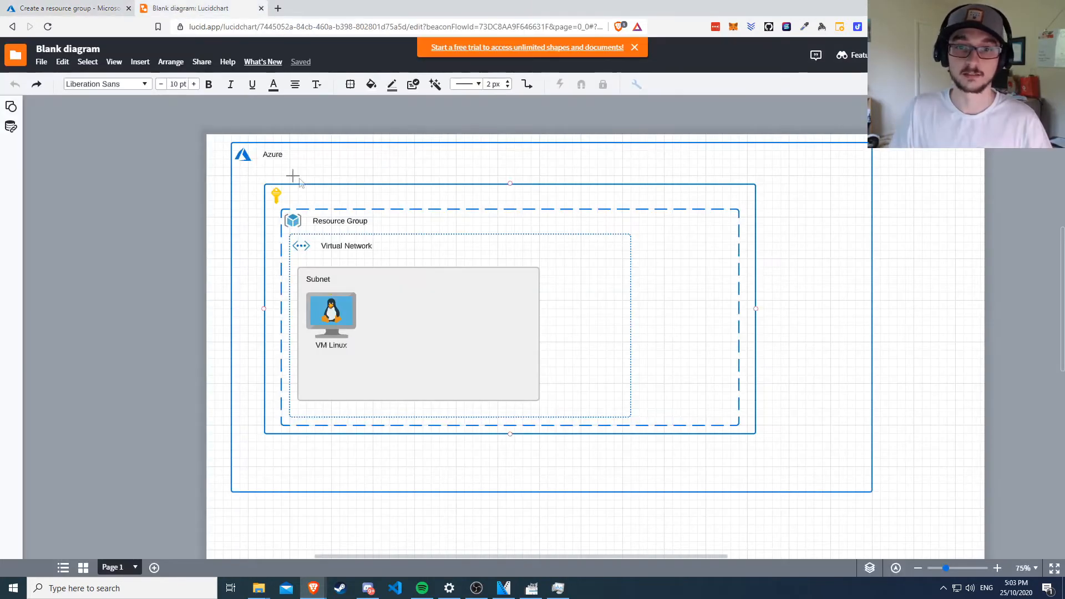
left_click(72, 9)
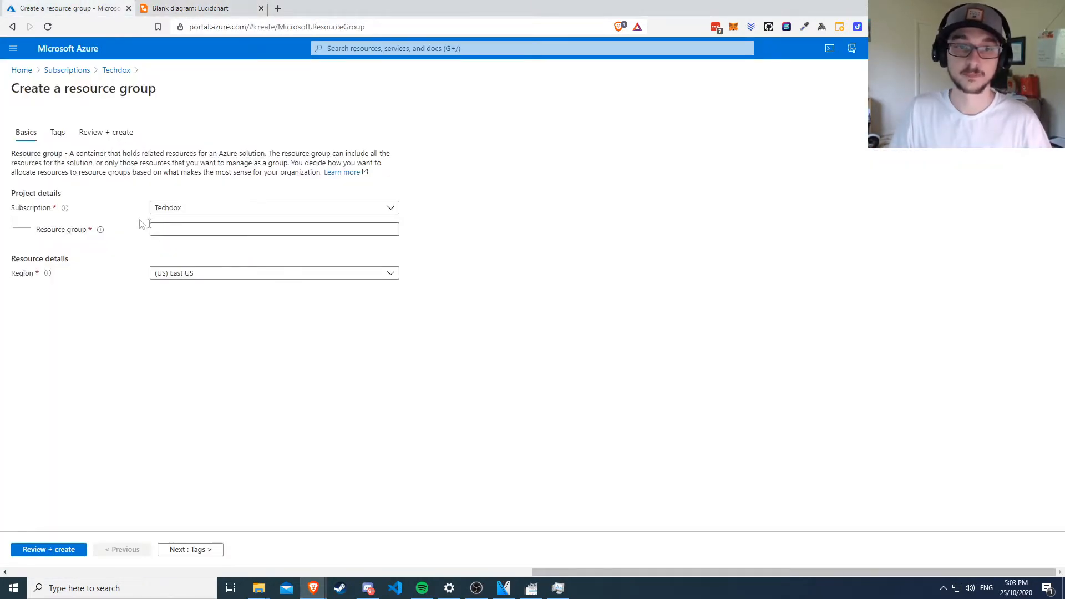
- Name the resource group azureforeveryone and set its region to (Asia Pacific) Australia Southeast
left_click(160, 227)
type("azureforeveryone")
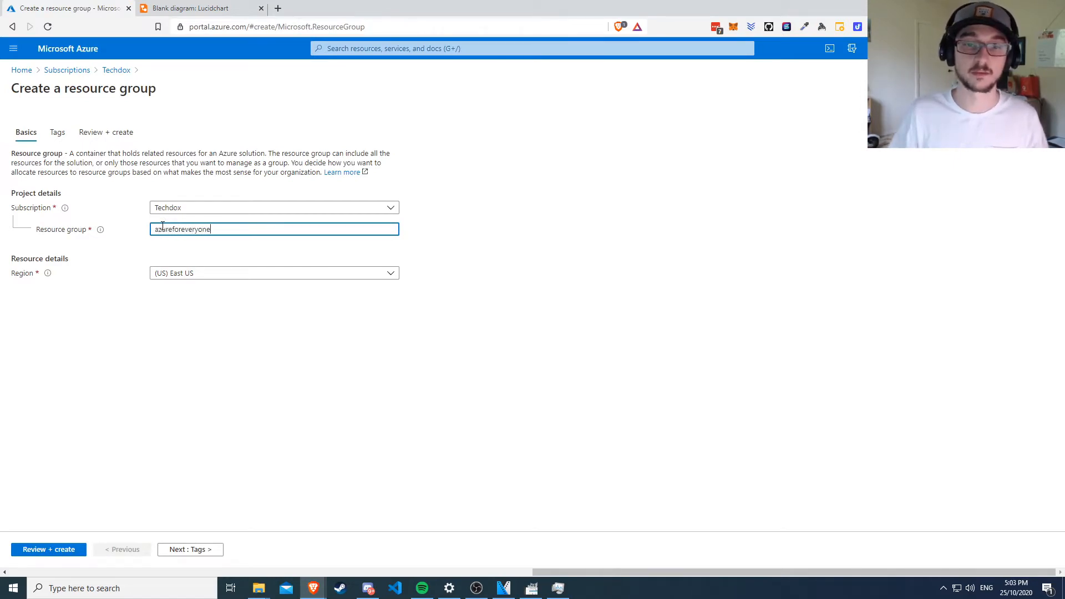
left_click(152, 314)
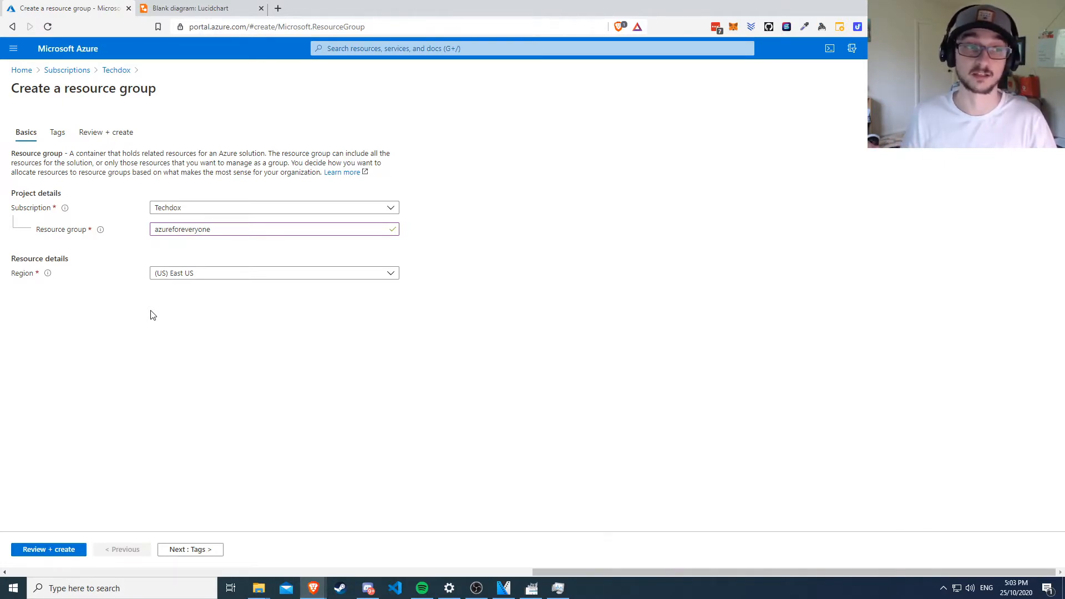
left_click(192, 276)
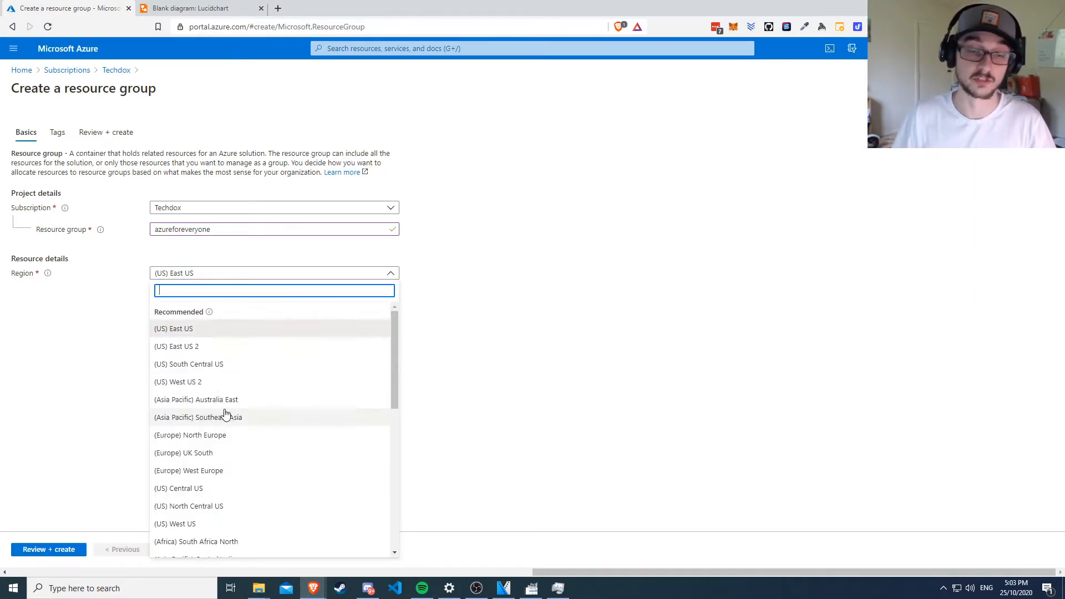
scroll(224, 413, "down", 10)
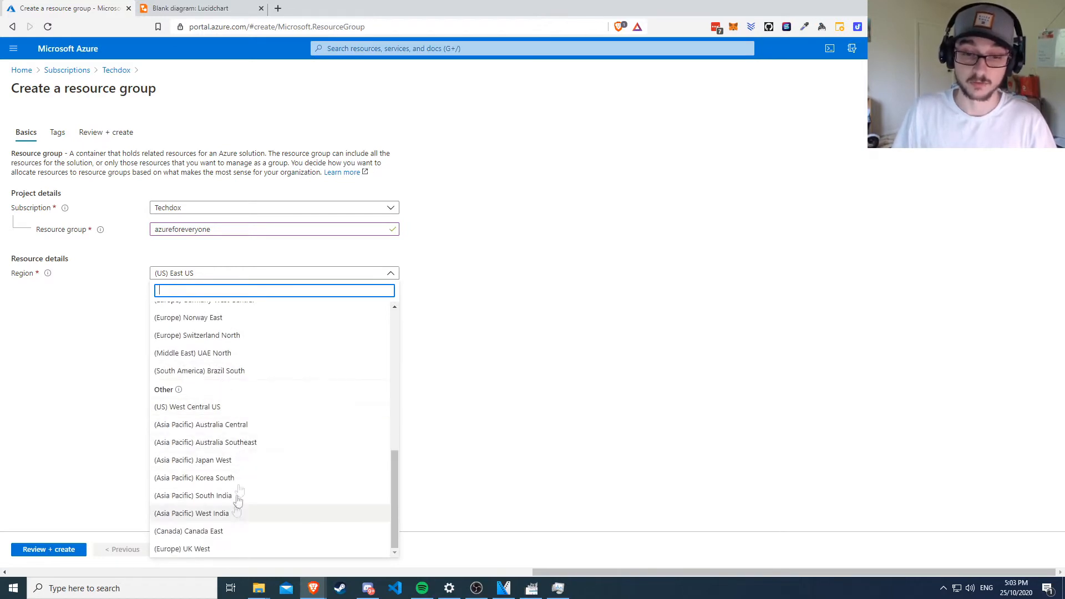
left_click(254, 442)
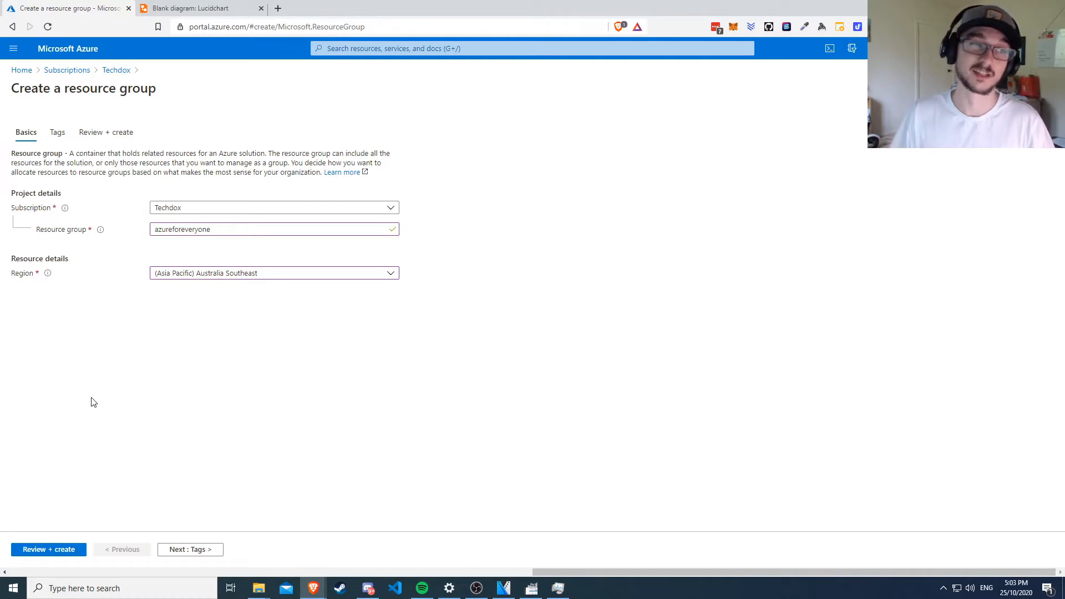
- Add a costcode tag with the value 12 to the resource group
left_click(185, 550)
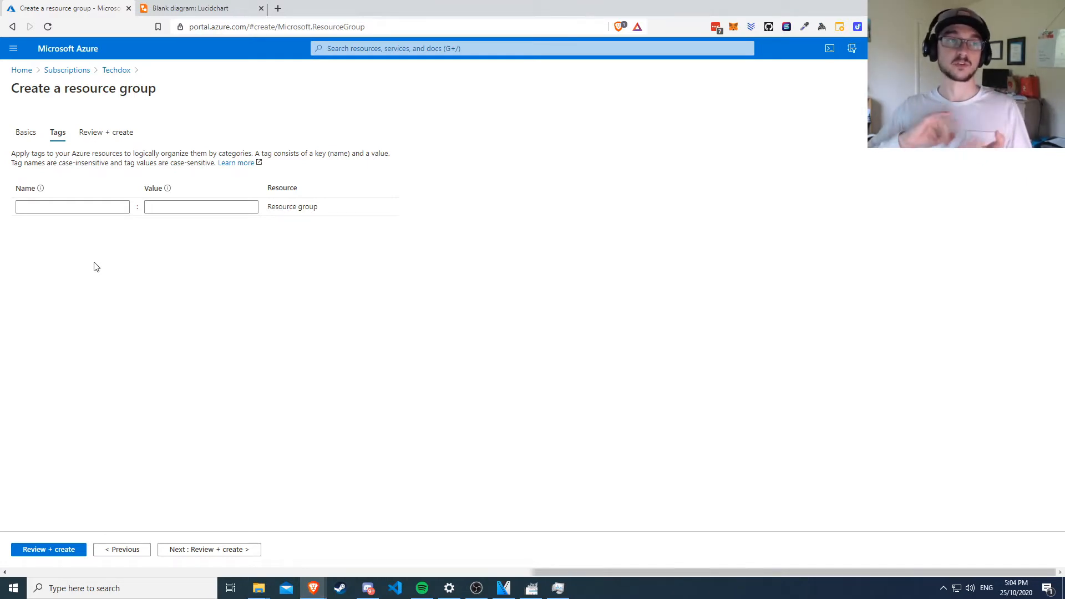
left_click(44, 204)
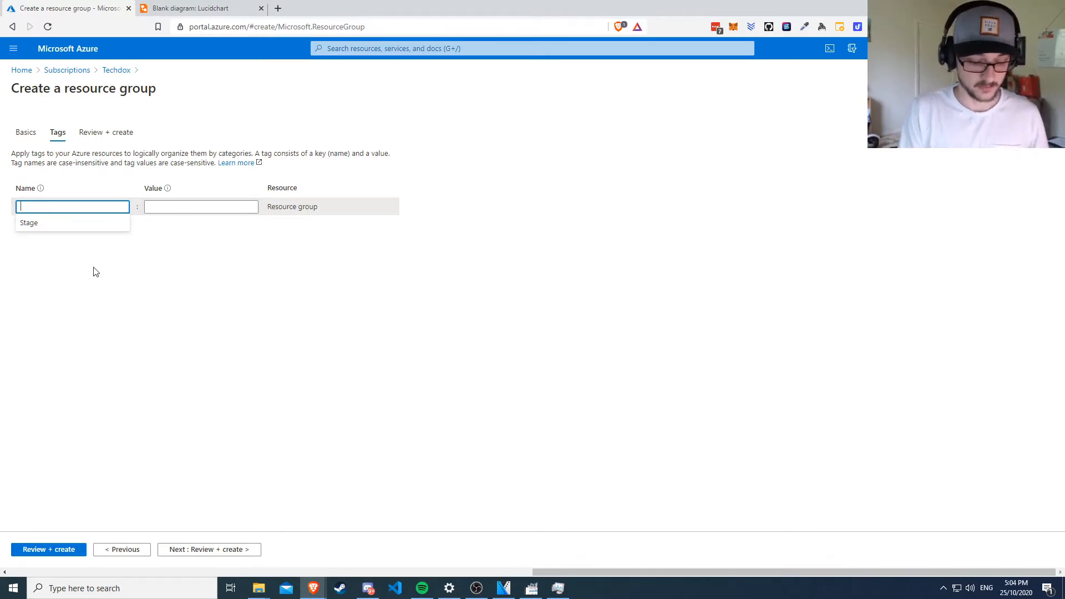
type("costcode")
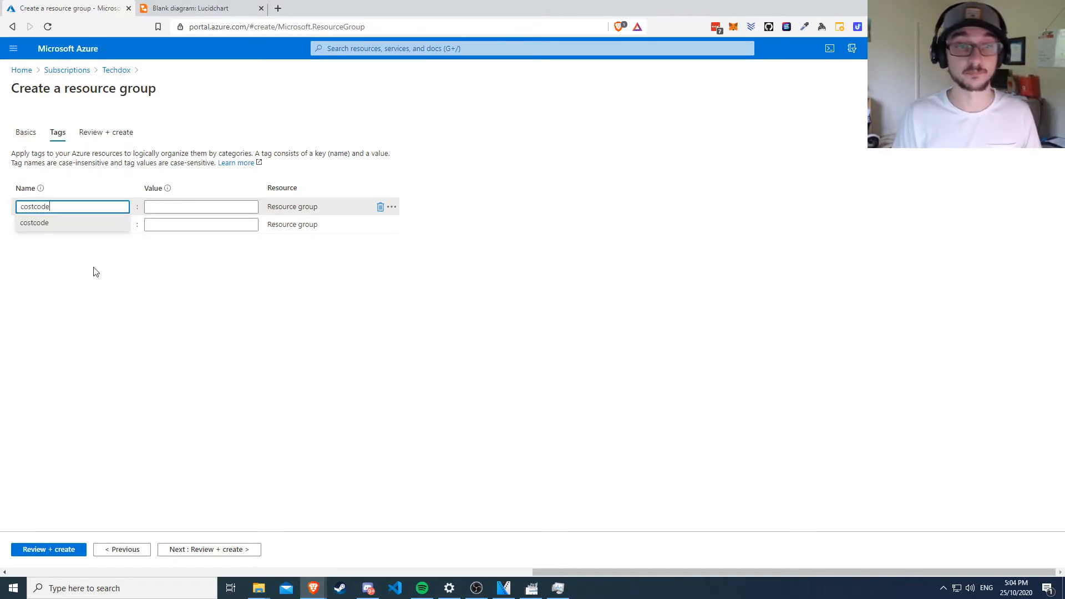
left_click(102, 295)
left_click(185, 211)
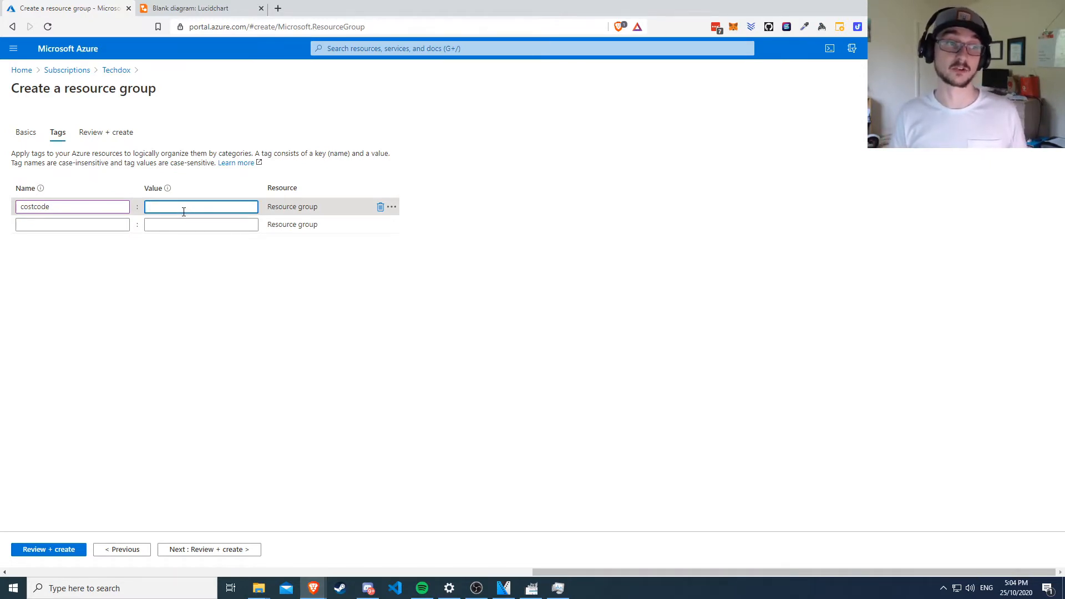
type("12")
left_click(190, 314)
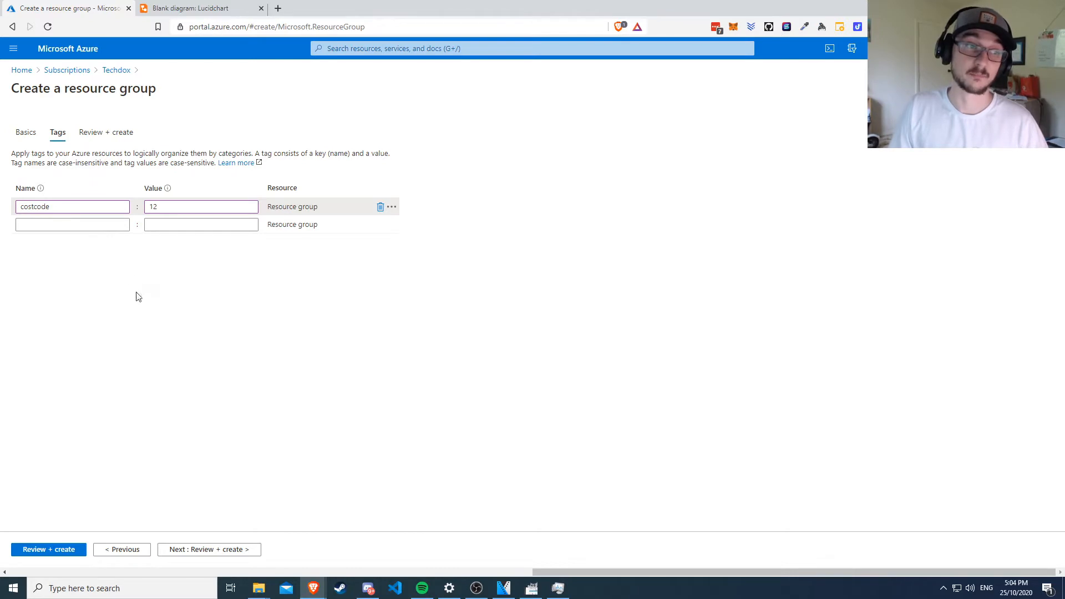
- Add a second tag named Owner with the owner's first name as its value
left_click(105, 223)
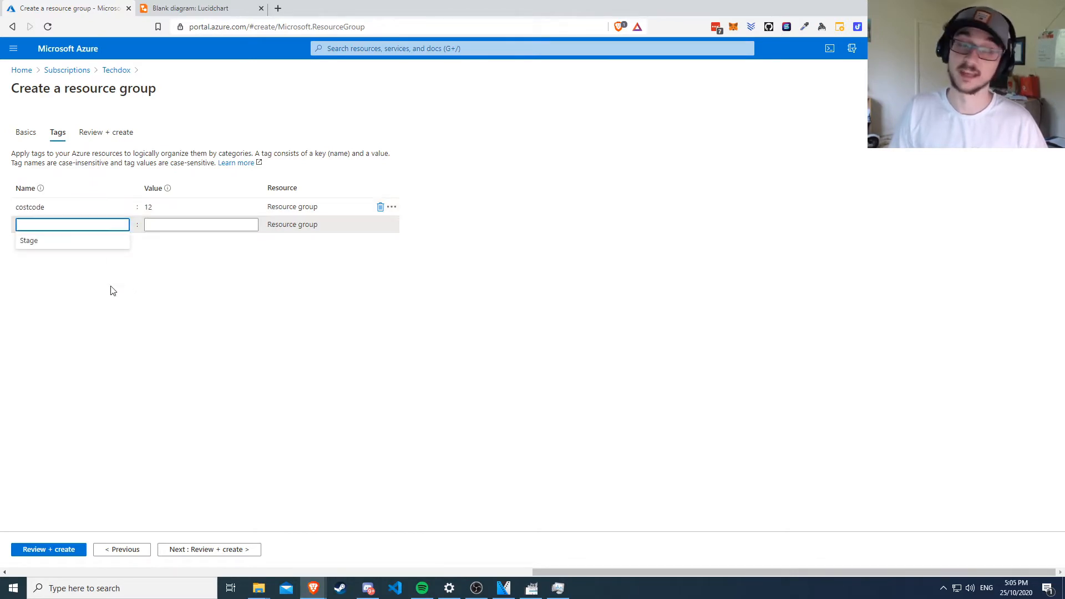
type("Owner")
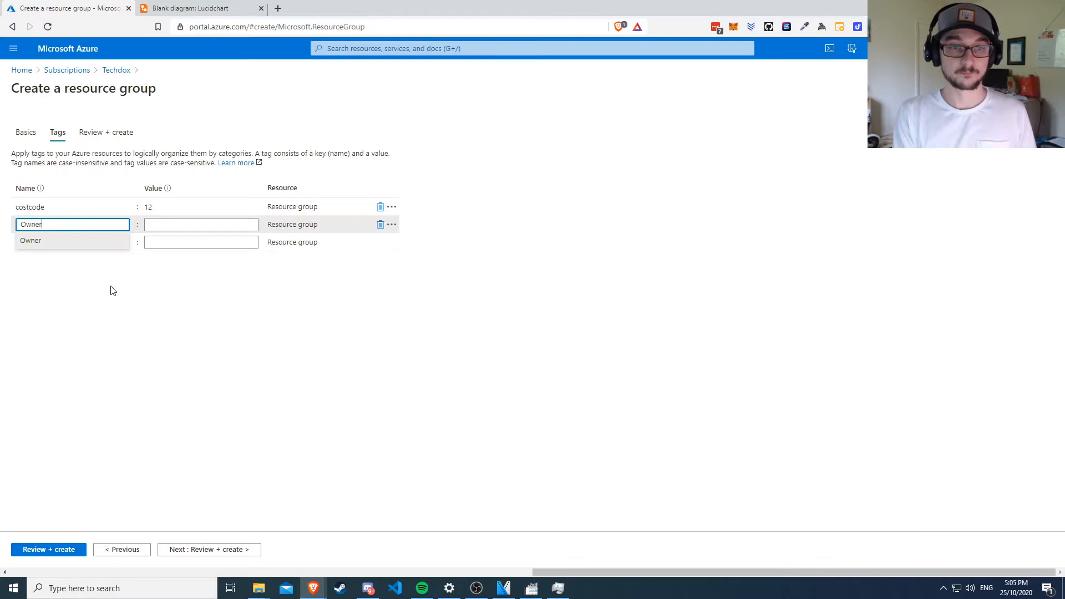
key("Tab")
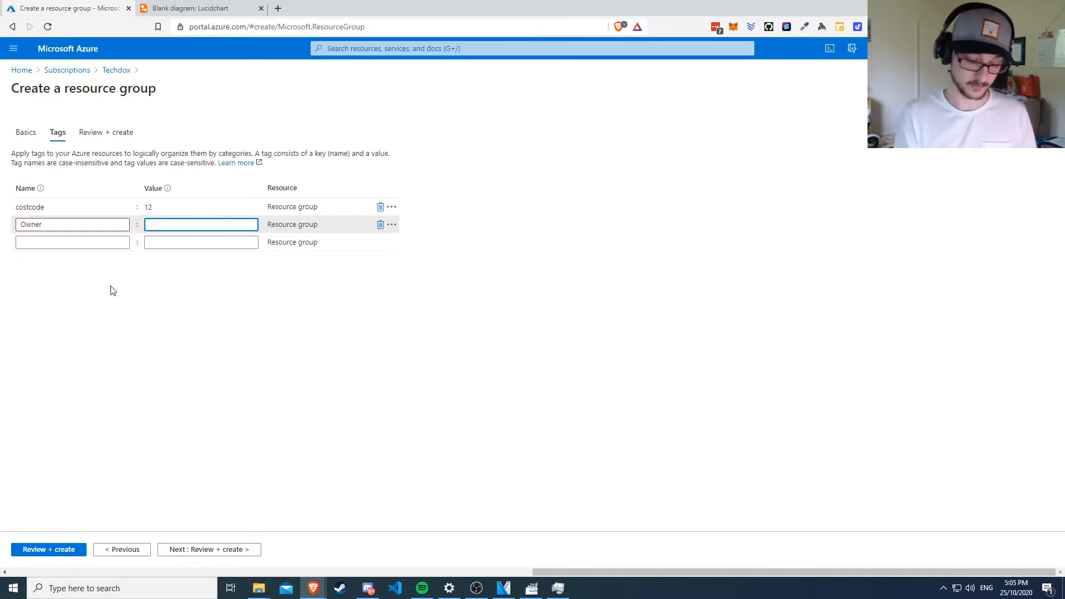
type("Nick")
left_click(113, 352)
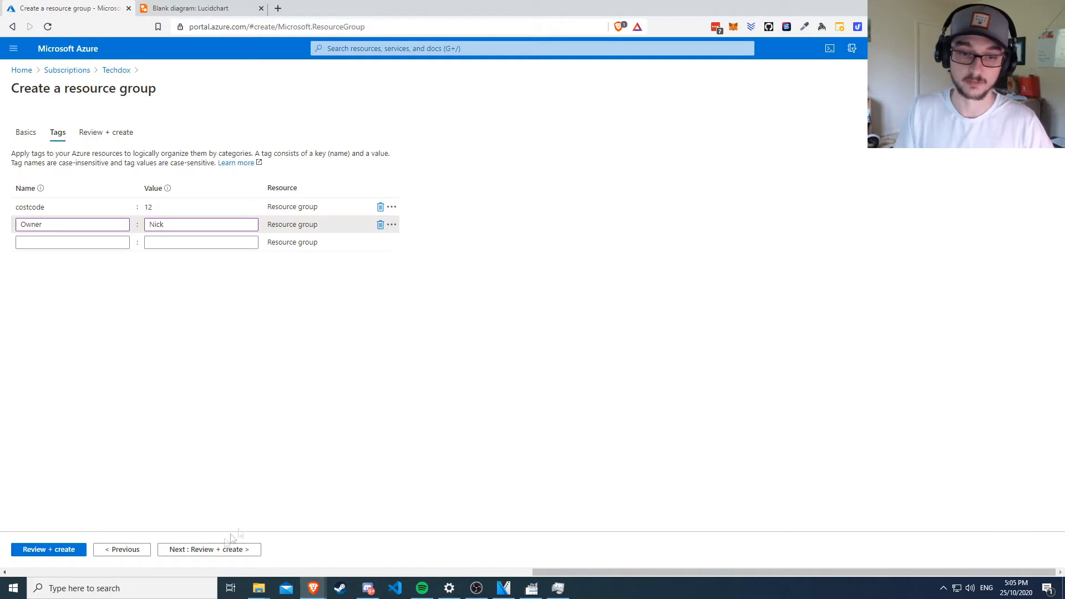
- Review and create the resource group, and open azureforeveryone from the subscription's resource groups
left_click(206, 550)
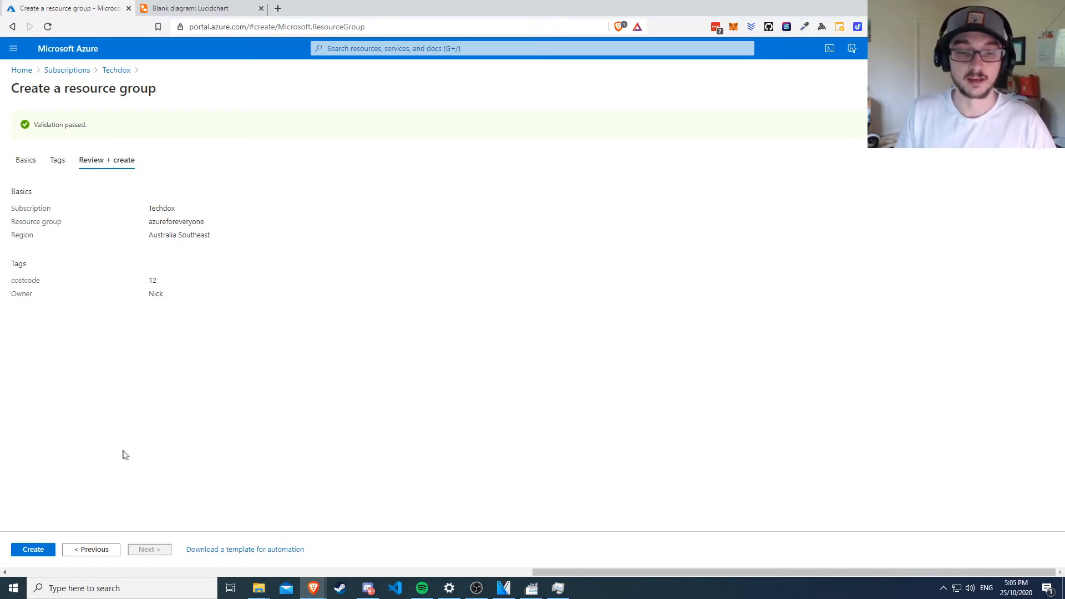
left_click(34, 550)
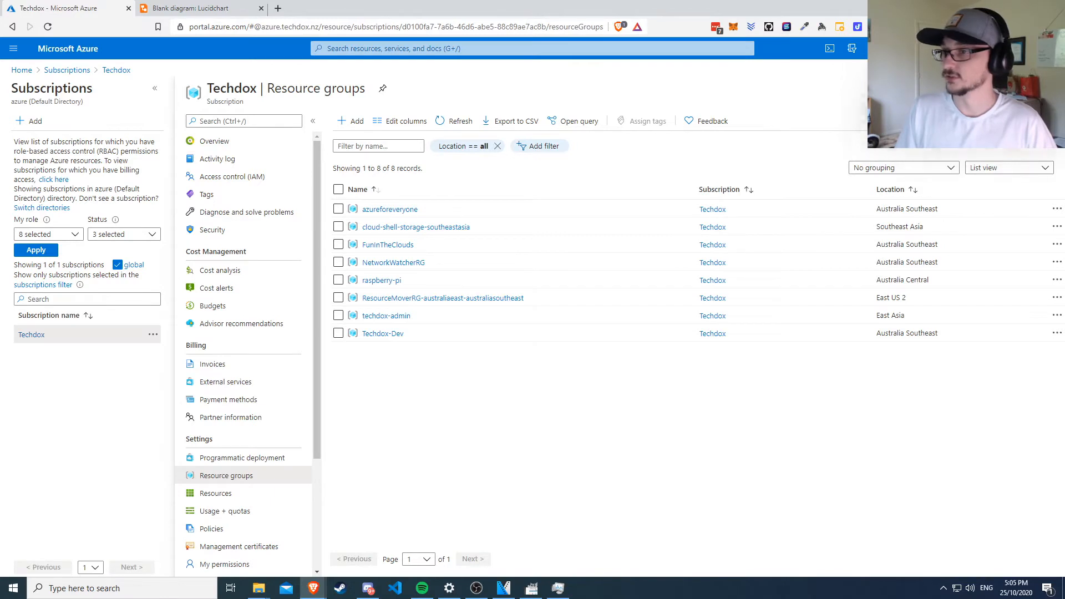
left_click(402, 211)
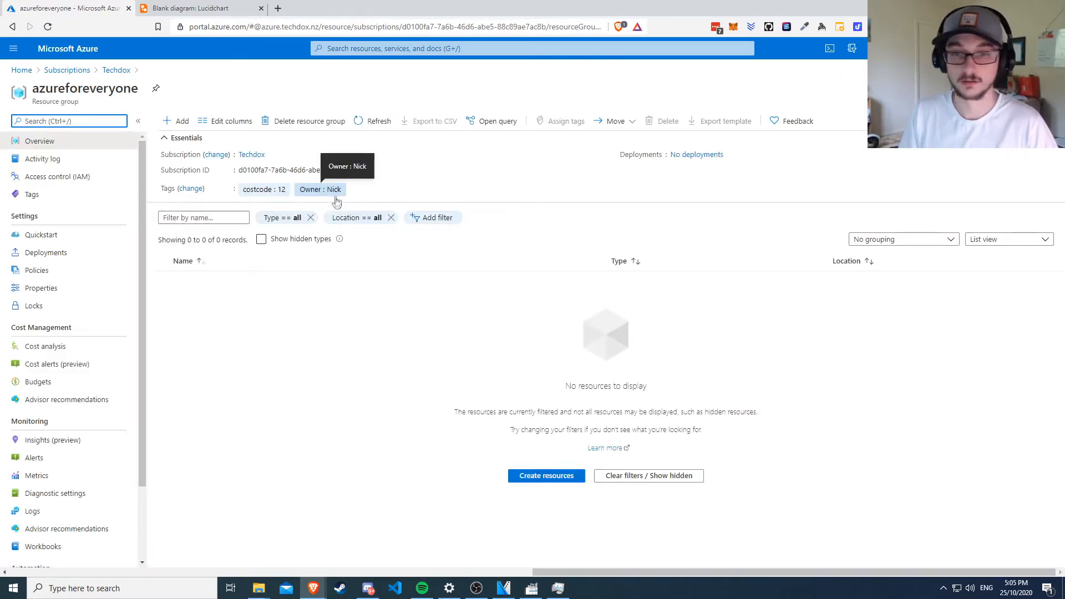
left_click(370, 357)
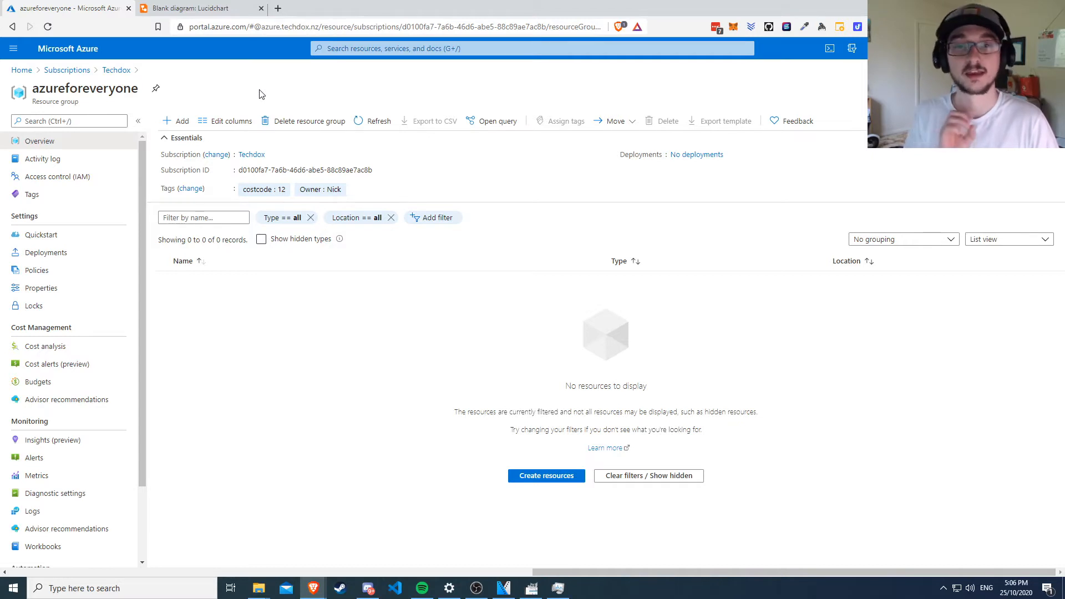
- Start an Ubuntu Server 18.04 LTS virtual machine in the azureforeveryone resource group and name it azureforeveryonevm
left_click(180, 122)
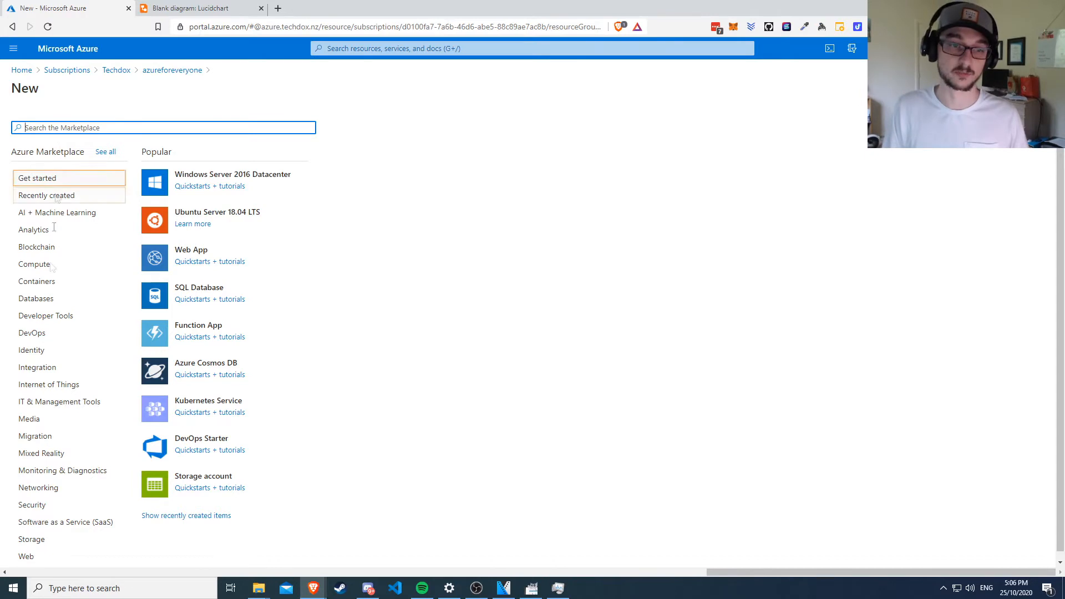
scroll(33, 372, "down", 1)
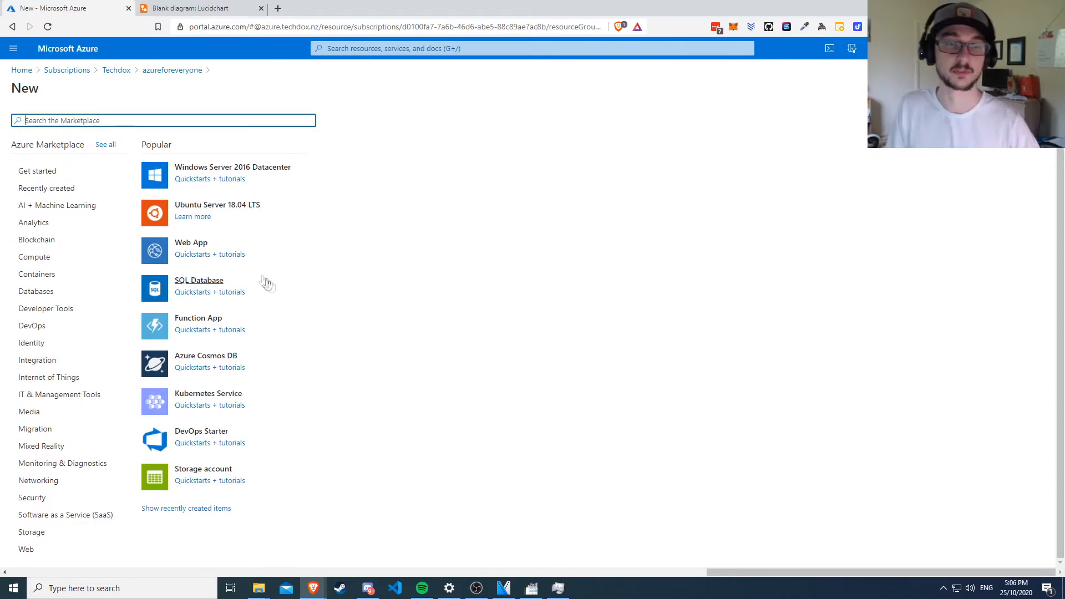
scroll(222, 244, "up", 1)
left_click(206, 216)
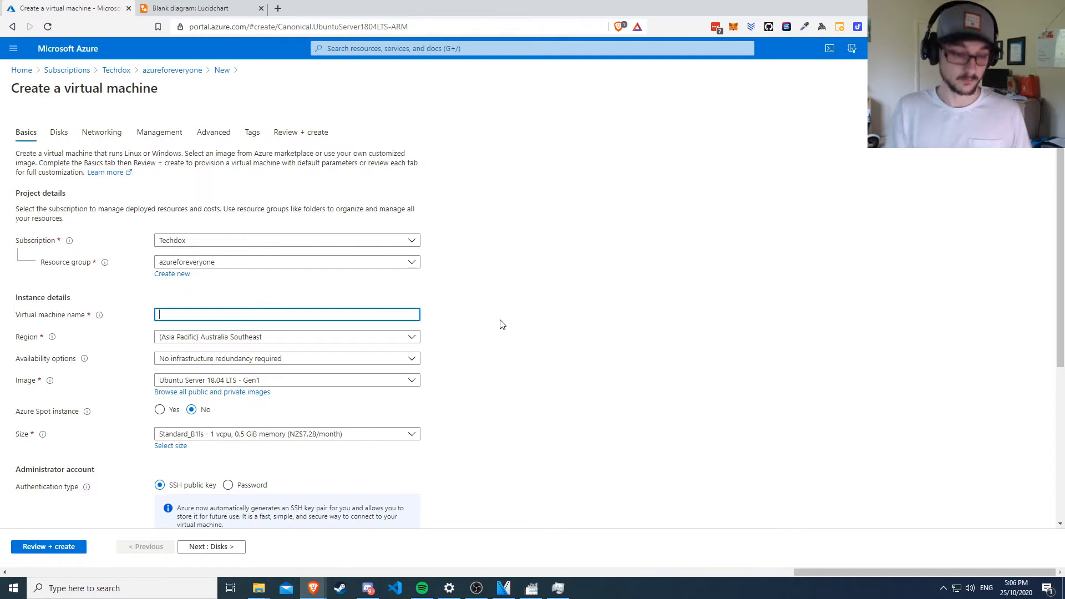
type("azureforeveryonevm")
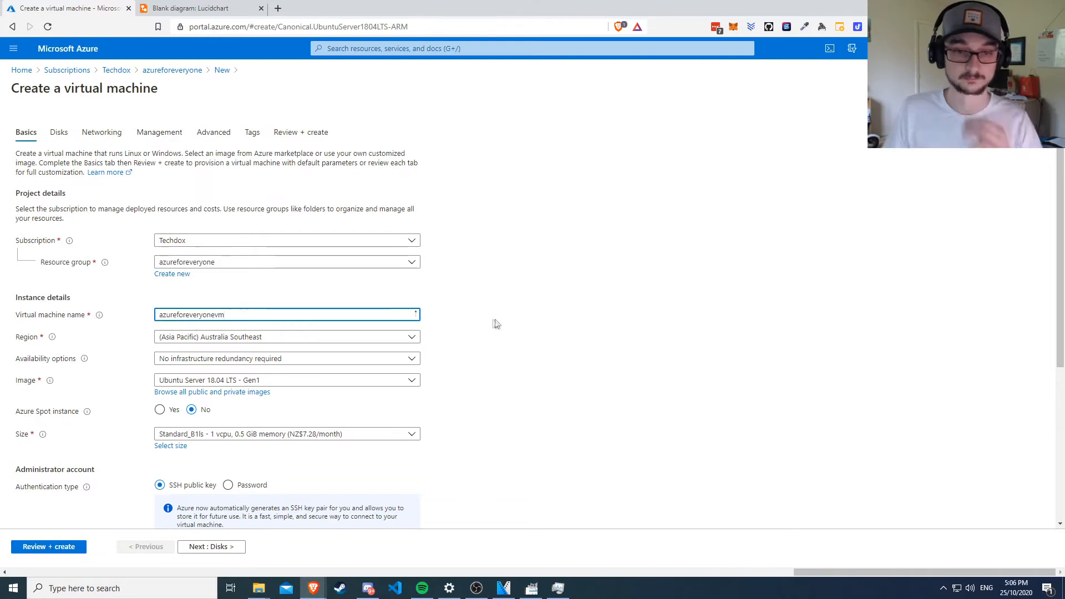
left_click(505, 370)
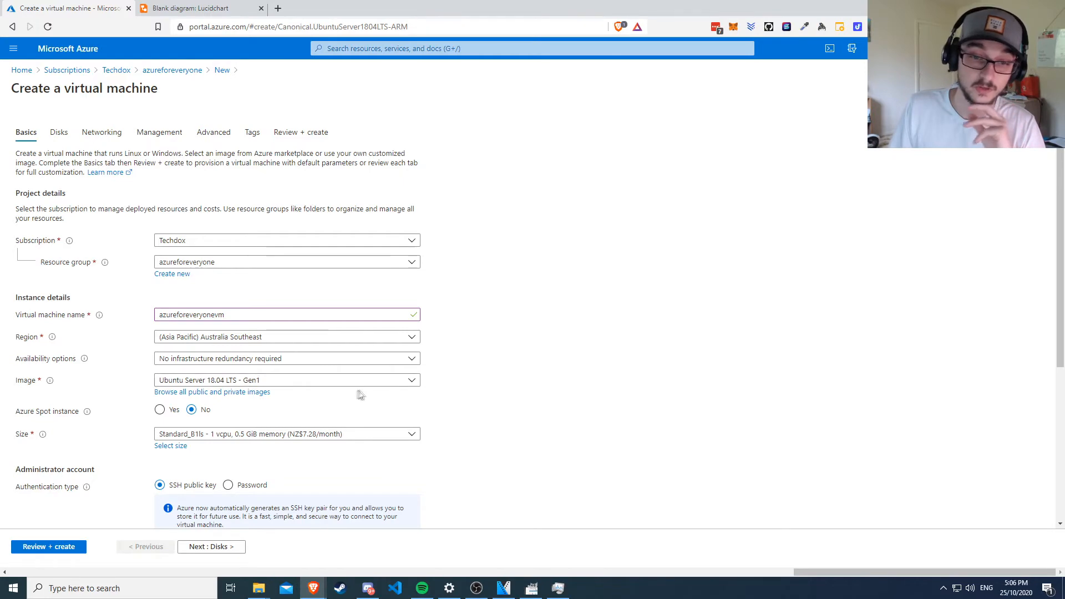
- Select Standard_B1ls (1 vcpu, 0.5 GiB memory) as the virtual machine size, checking the full size list, and review the remaining basic settings
scroll(355, 397, "down", 2)
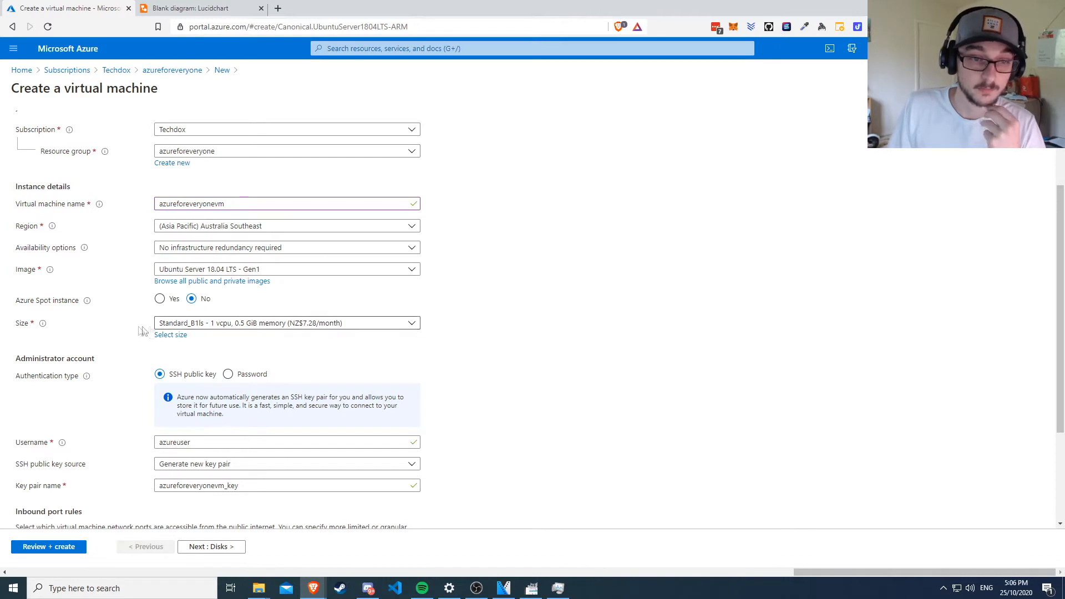
left_click(250, 324)
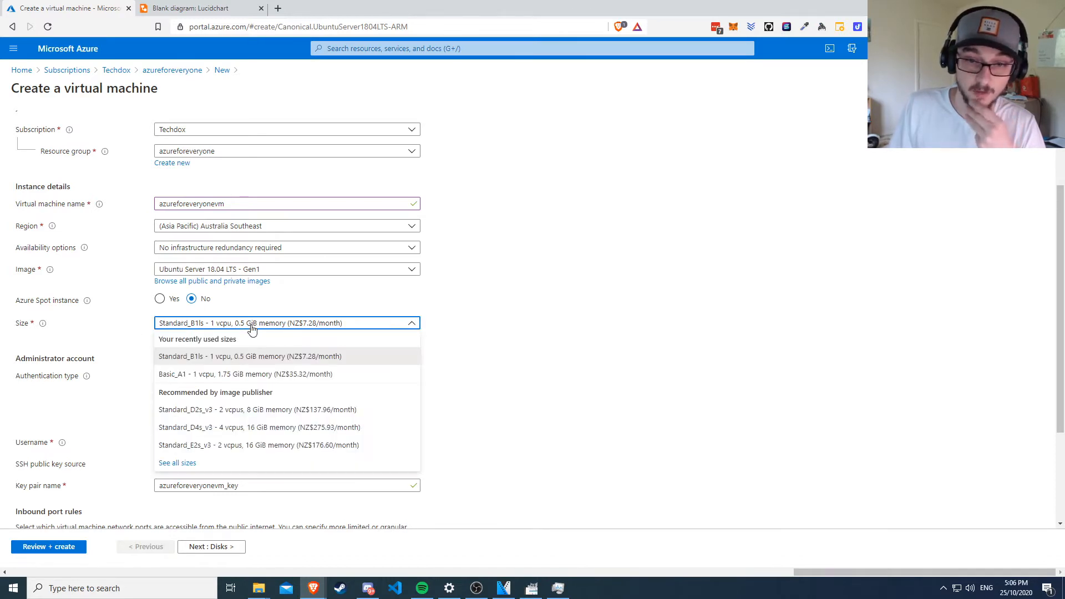
left_click(309, 358)
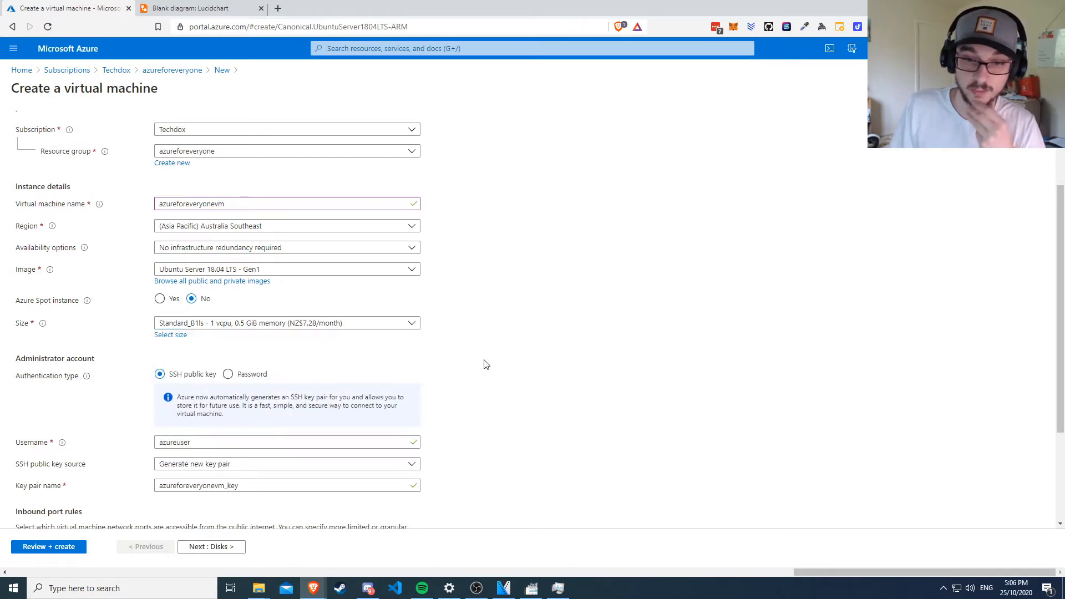
left_click(183, 324)
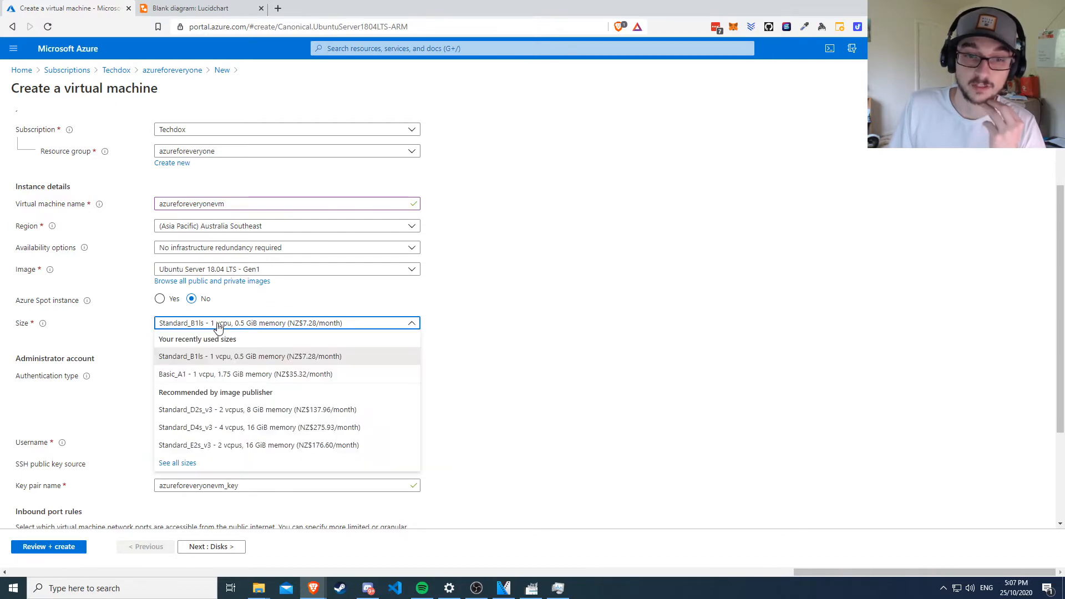
left_click(177, 464)
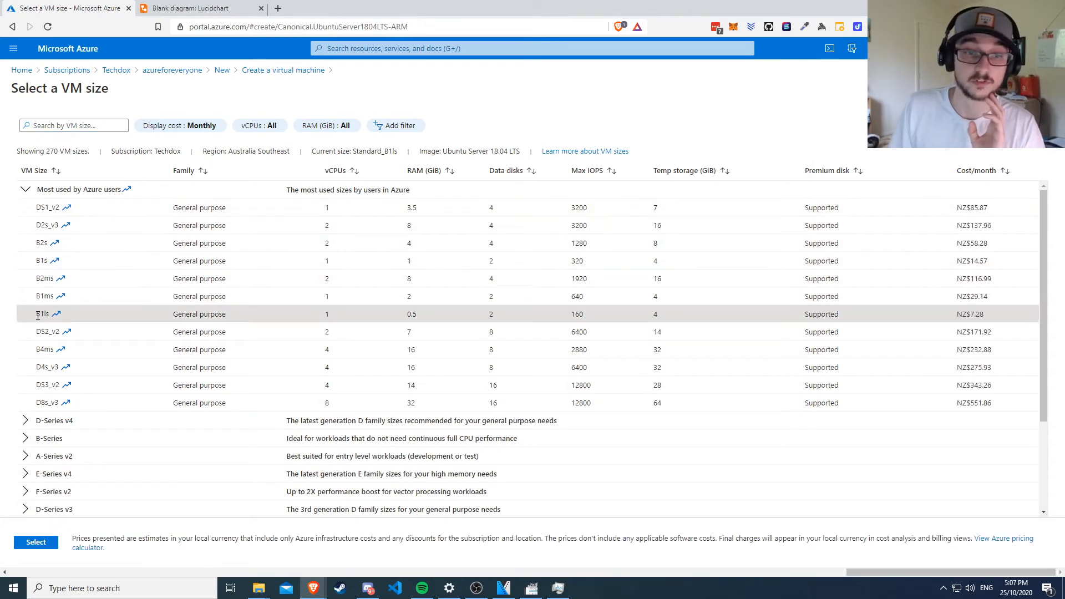
left_click(37, 542)
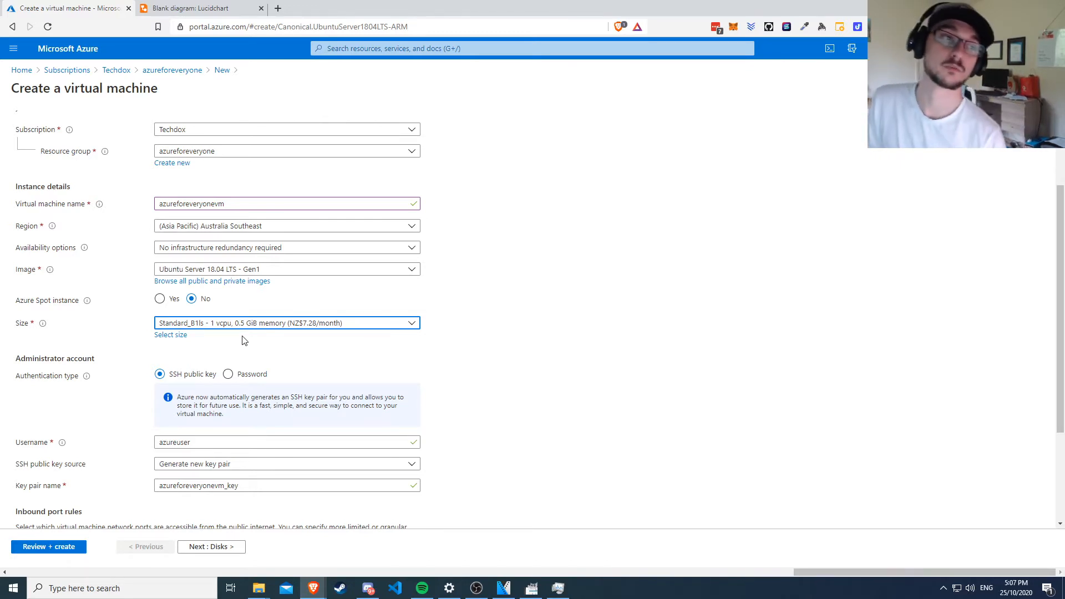
scroll(221, 150, "up", 1)
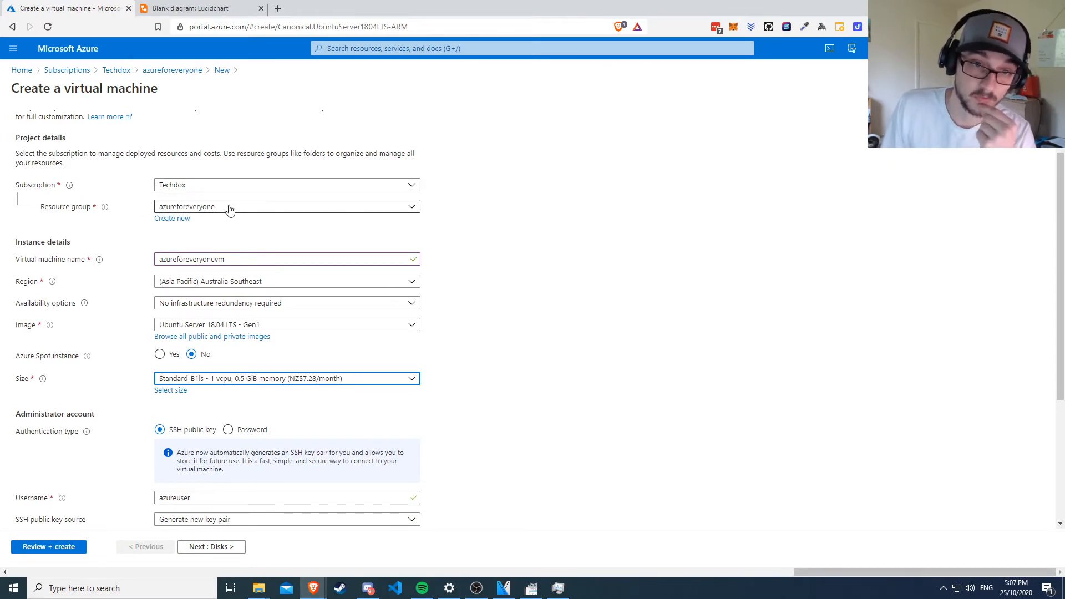
scroll(230, 209, "down", 1)
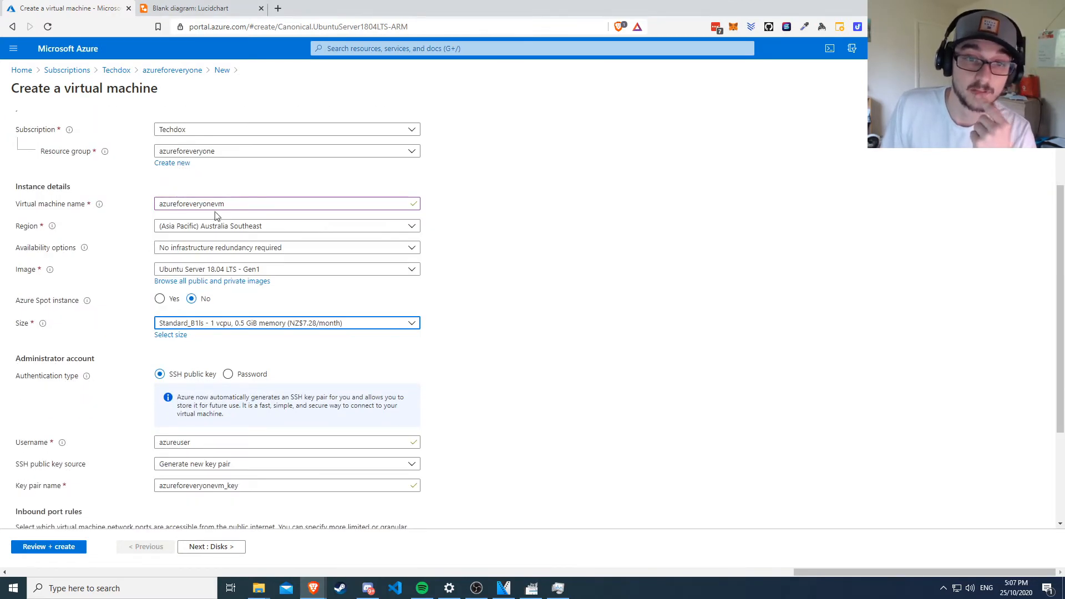
scroll(198, 244, "down", 2)
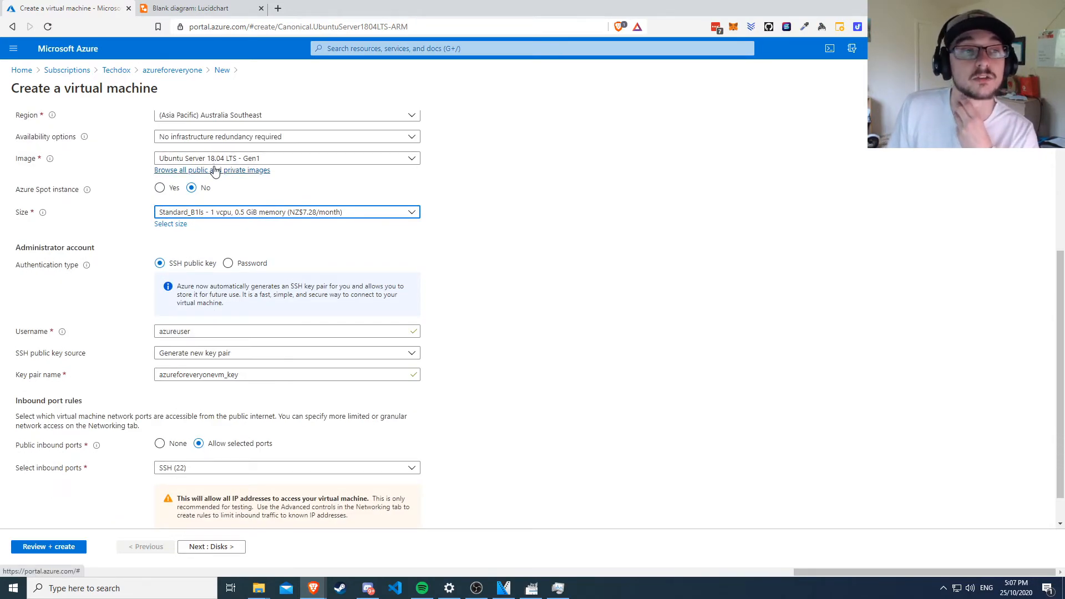
scroll(211, 280, "down", 1)
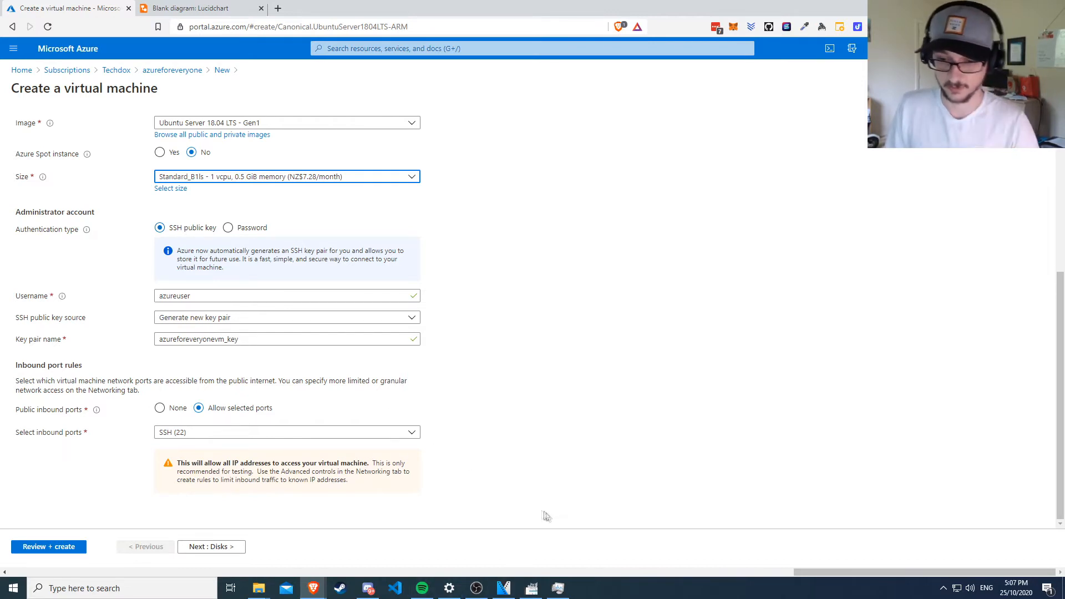
- Switch to Windows Terminal, start a Linux shell session, and close the Windows PowerShell session
key("super")
type("ter")
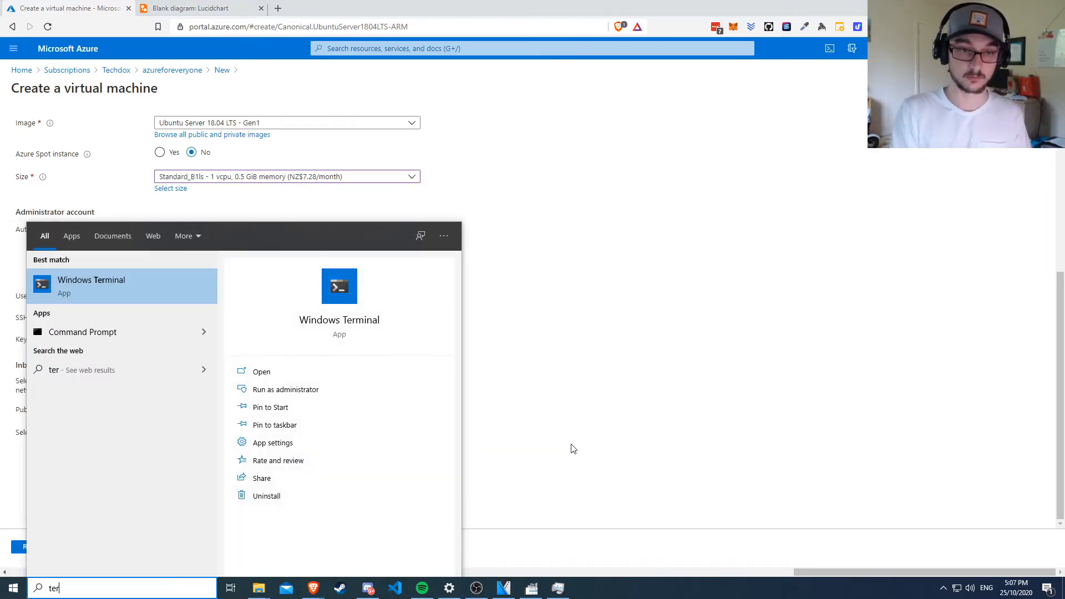
key("Return")
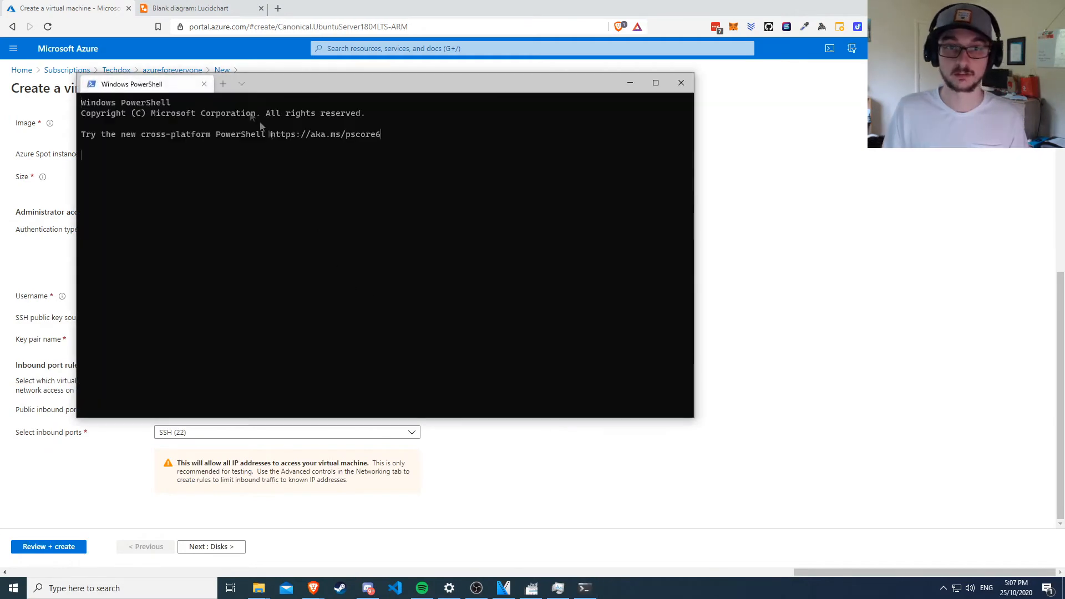
left_click(242, 84)
left_click(271, 142)
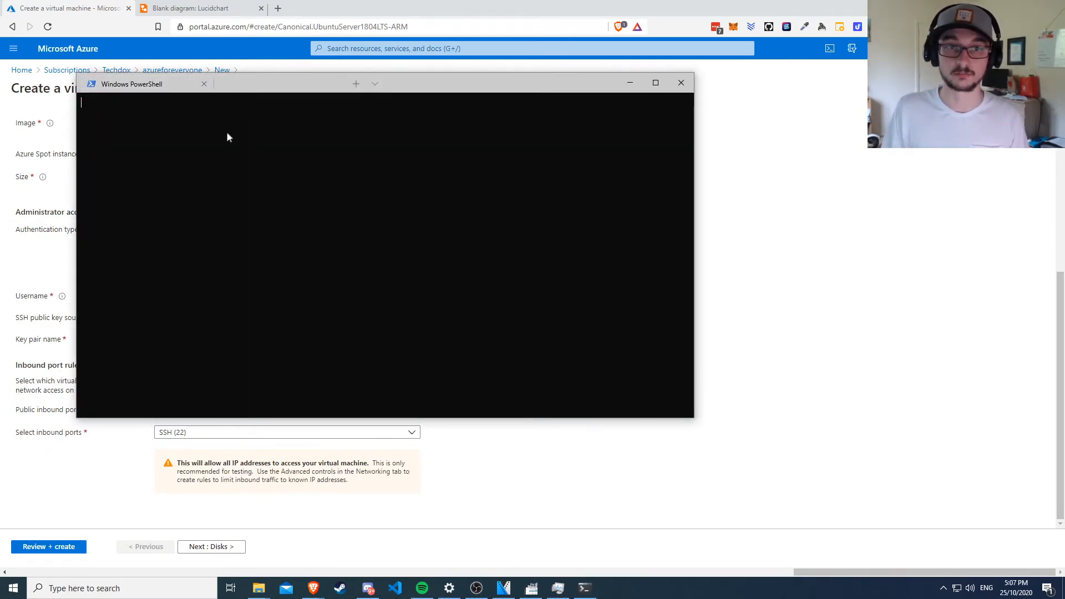
left_click(205, 84)
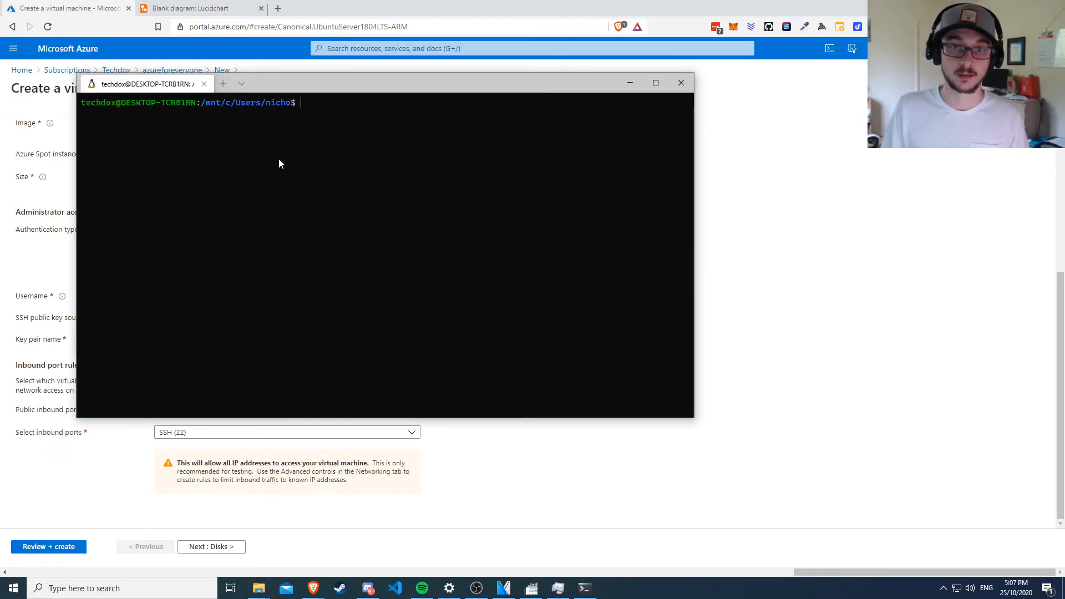
- Change the Linux shell's working directory to the home directory with cd ~
type("cat")
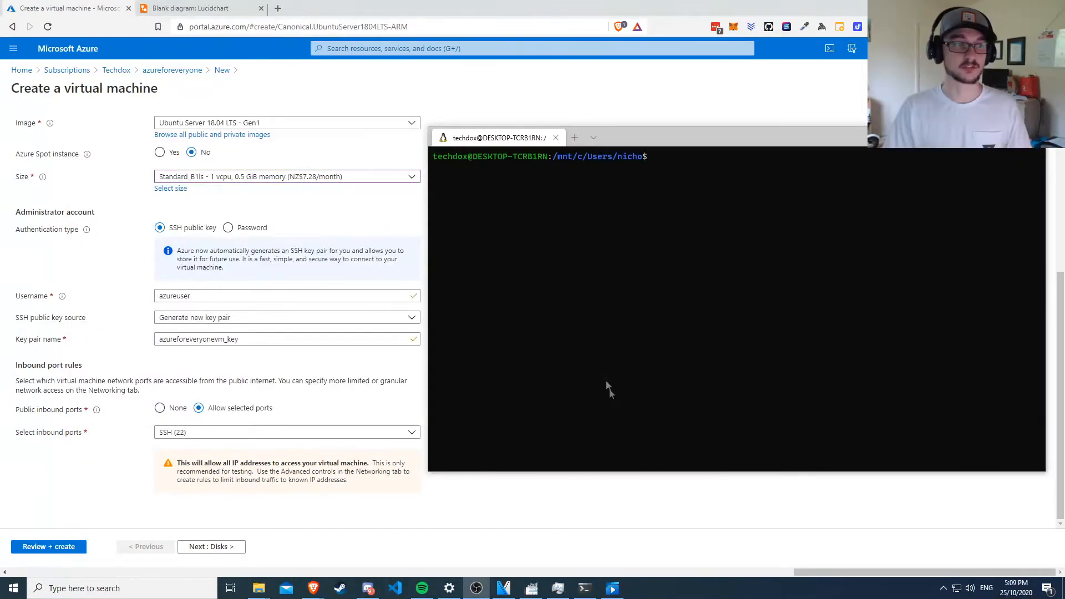
left_click(601, 348)
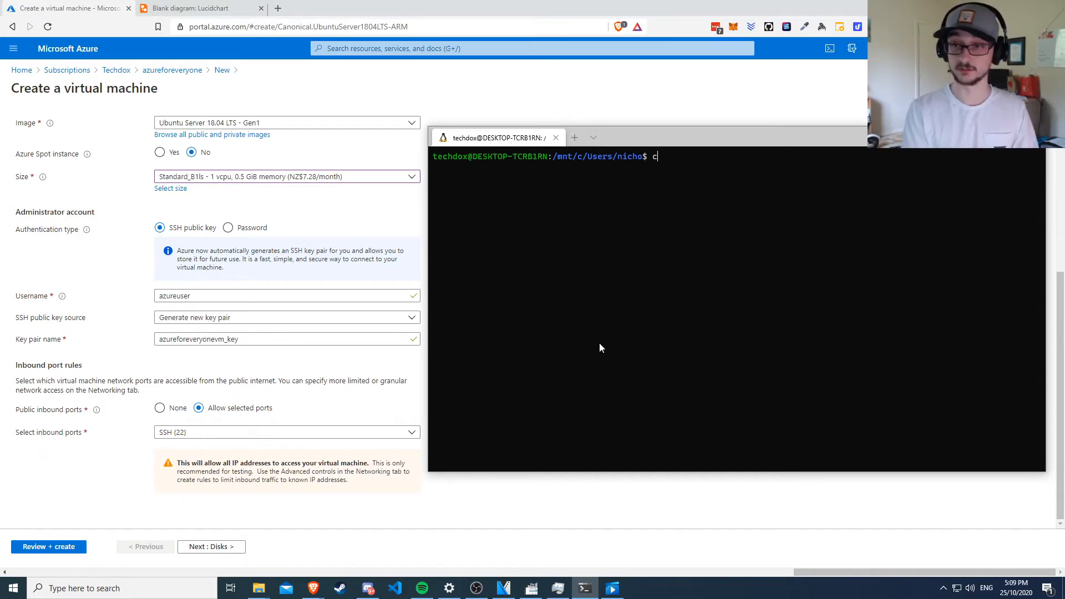
type("cd /~")
key("Return")
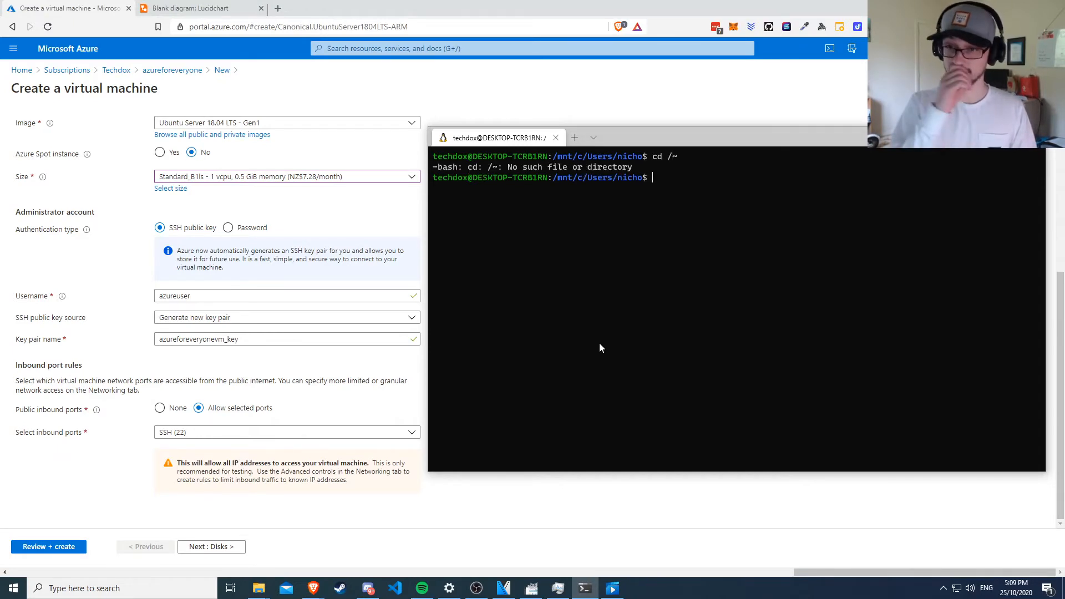
type("cd ~")
key("Return")
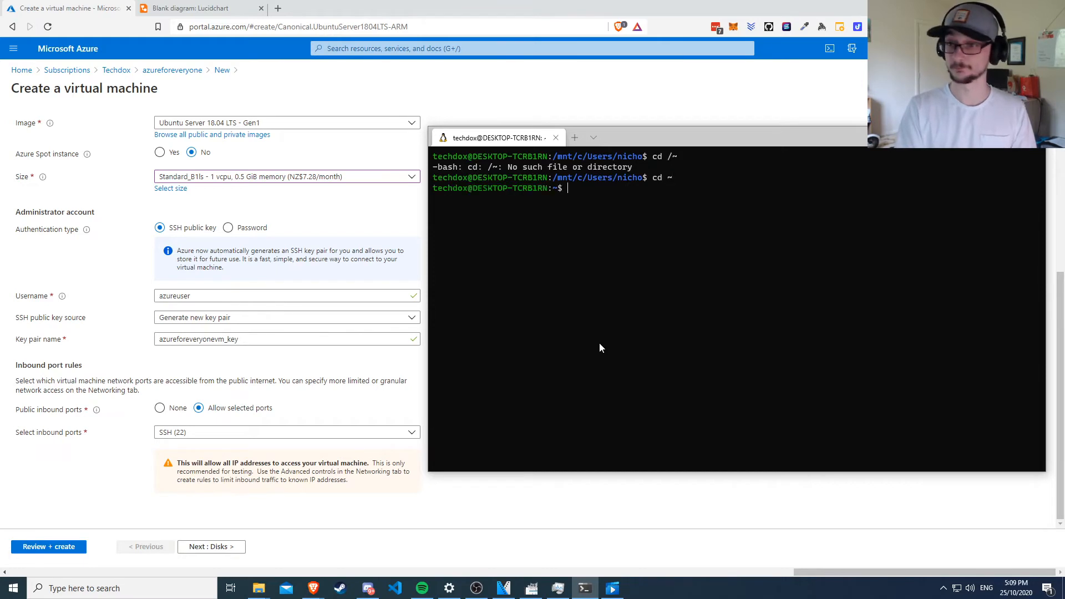
- Print the public key file with cat .ssh/id_rsa.pub and copy the whole key from the output
type("cat .ssh/")
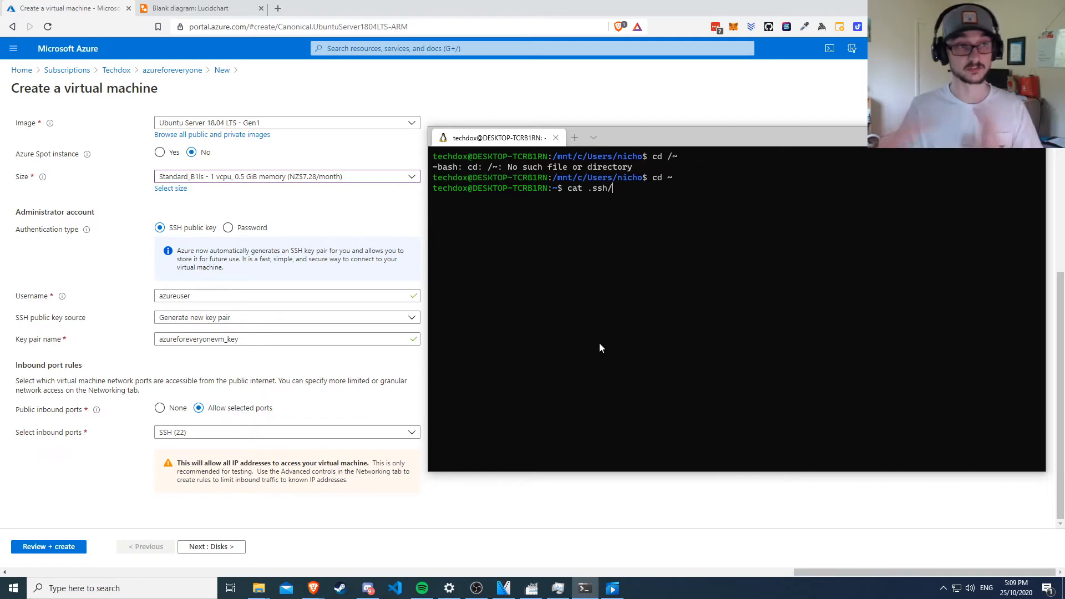
type("id.pu")
key("BackSpace")
key("BackSpace")
key("BackSpace")
type("_rsa.pub")
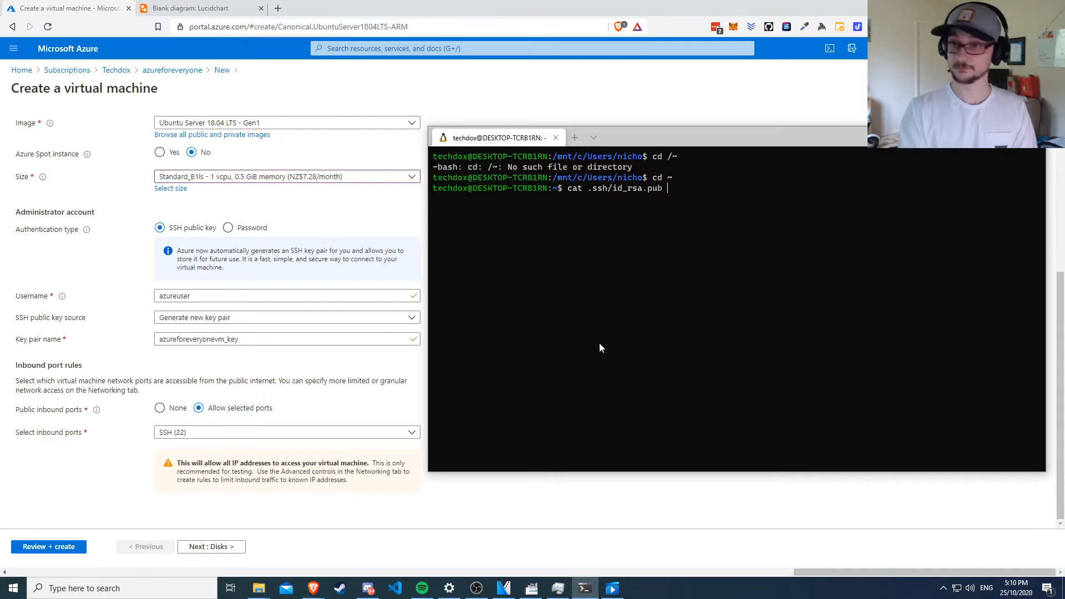
key("Return")
left_click_drag(908, 242, 432, 200)
right_click(475, 216)
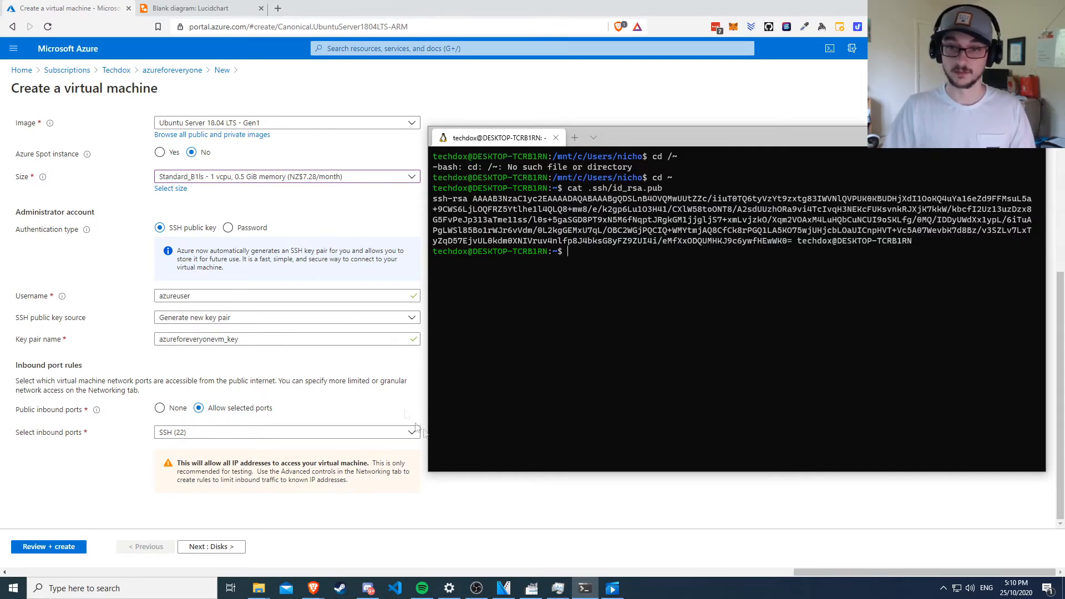
- Back in the Azure portal, set the SSH public key source to Use existing public key and paste the copied SSH public key
left_click(566, 518)
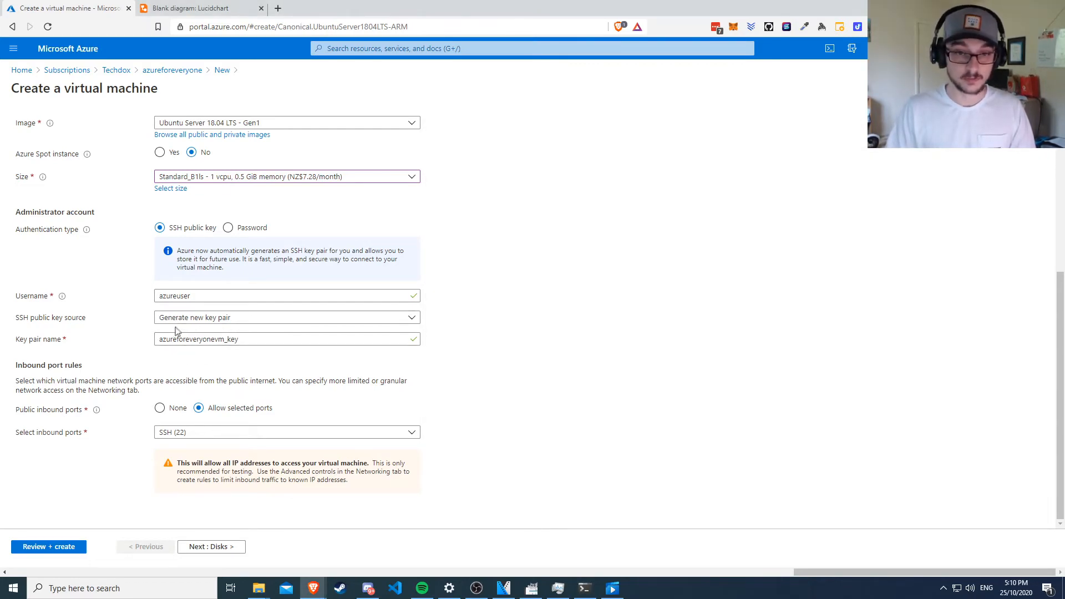
left_click(203, 323)
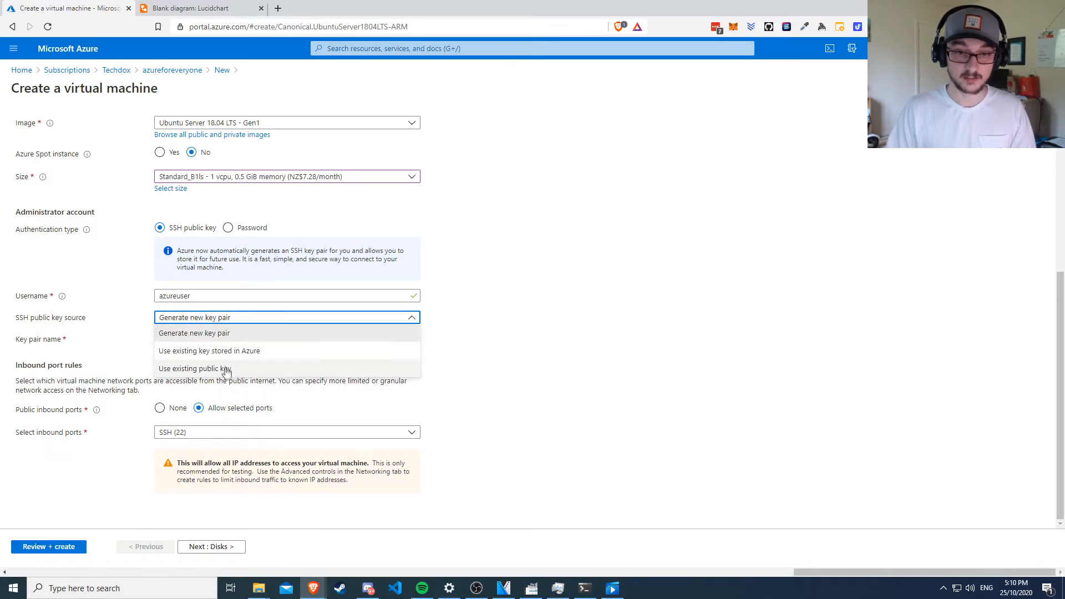
left_click(224, 369)
left_click(203, 353)
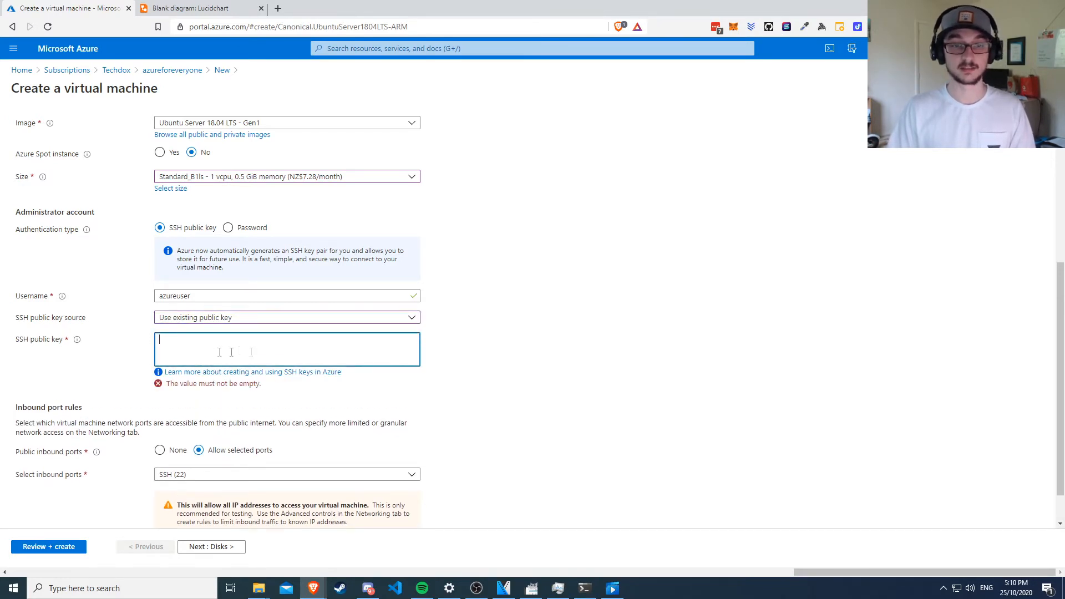
key("ctrl+v")
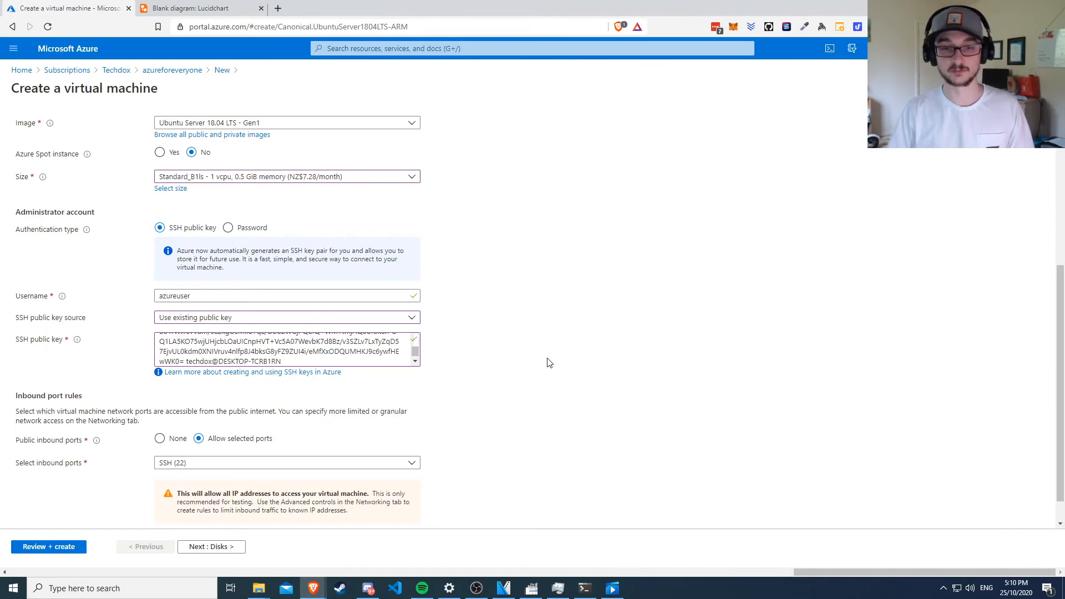
- Accept the default disk settings and keep SSH (22) as the allowed inbound port in the networking settings
scroll(546, 360, "down", 1)
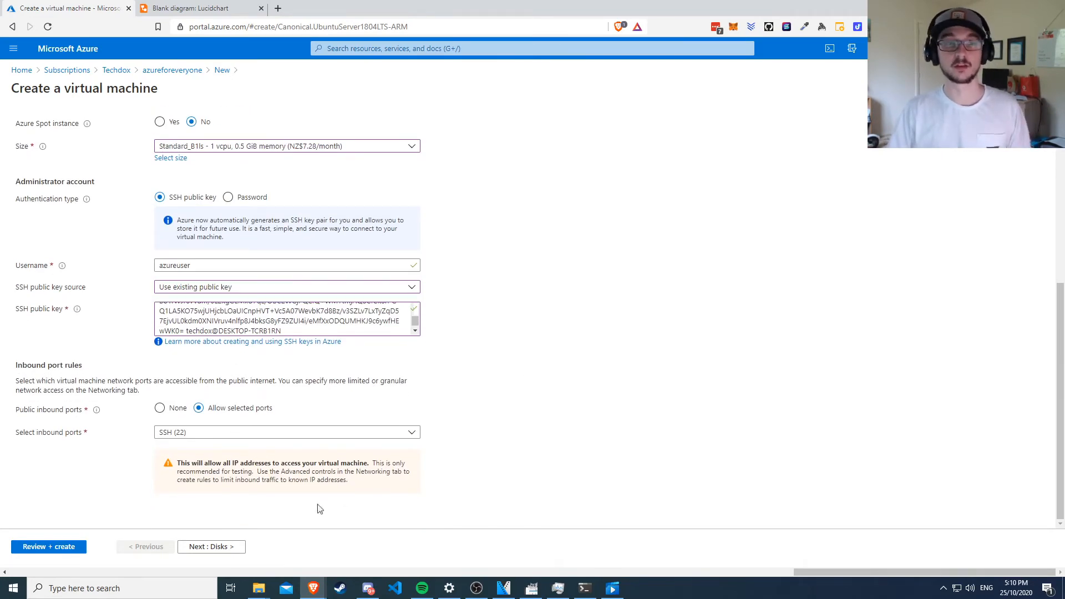
left_click(222, 548)
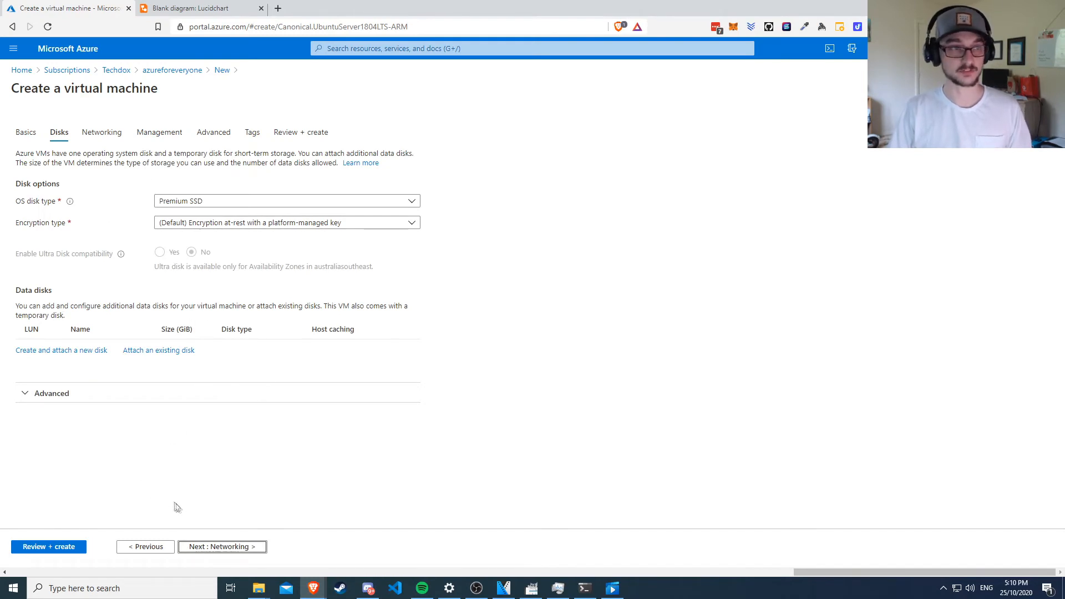
left_click(205, 547)
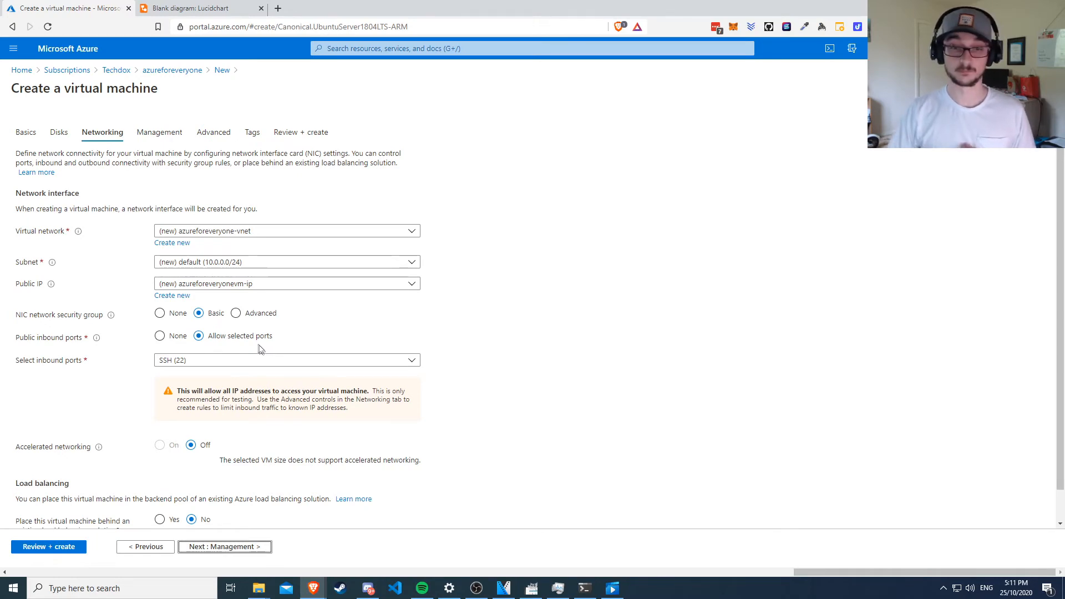
scroll(254, 350, "down", 1)
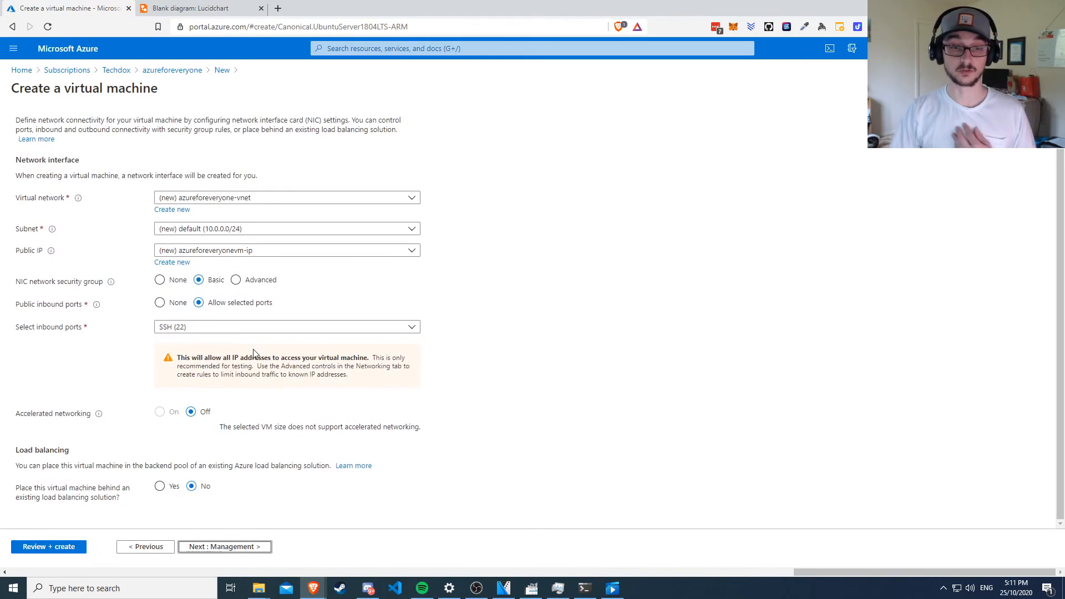
left_click(188, 332)
left_click(550, 366)
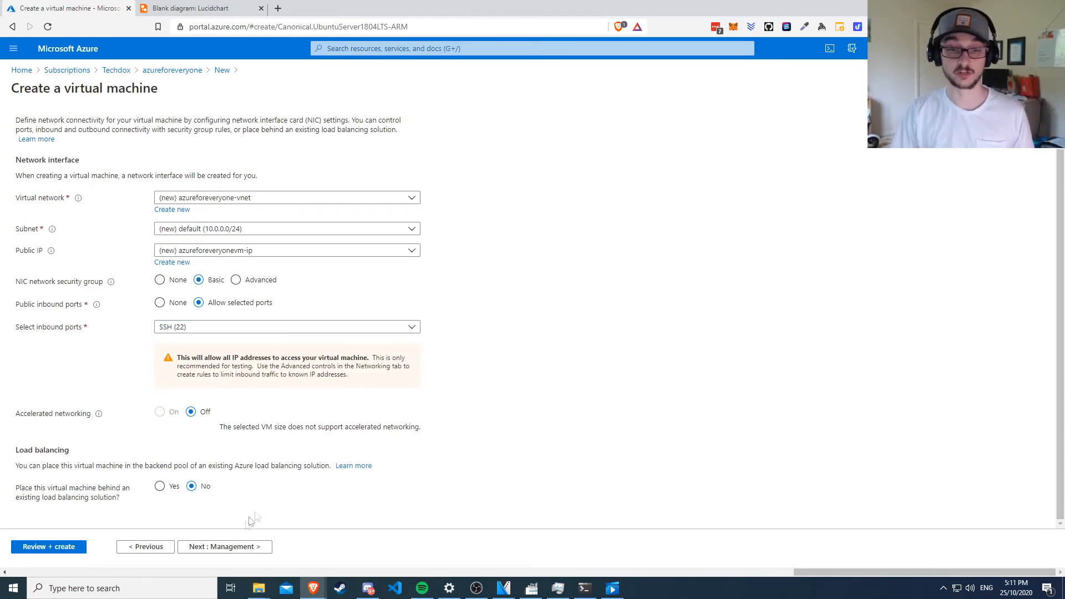
- Disable boot diagnostics in the virtual machine's management settings and review the remaining options there
left_click(232, 547)
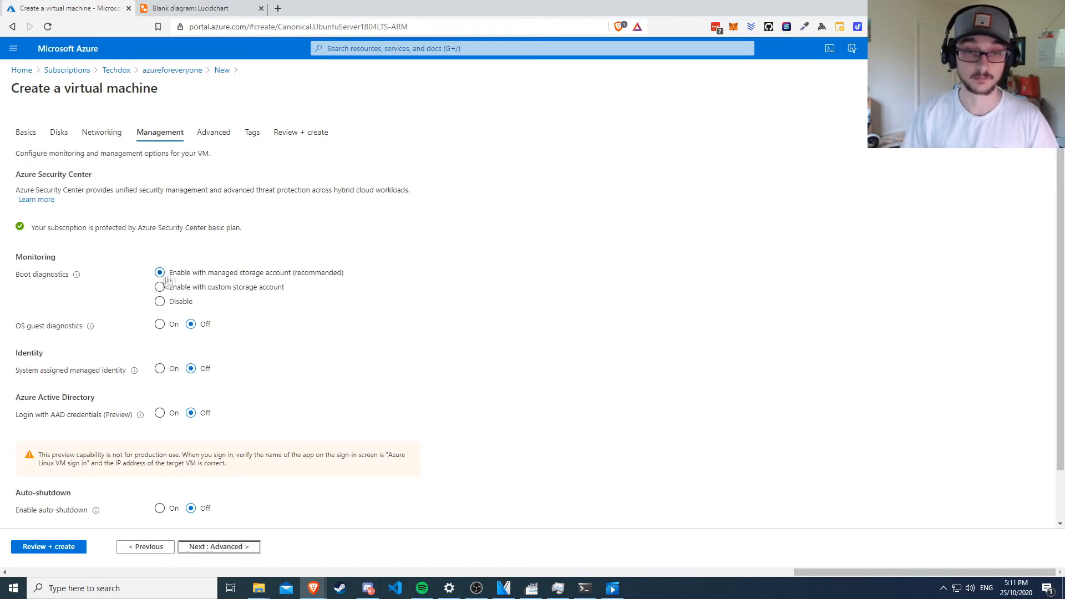
left_click(160, 302)
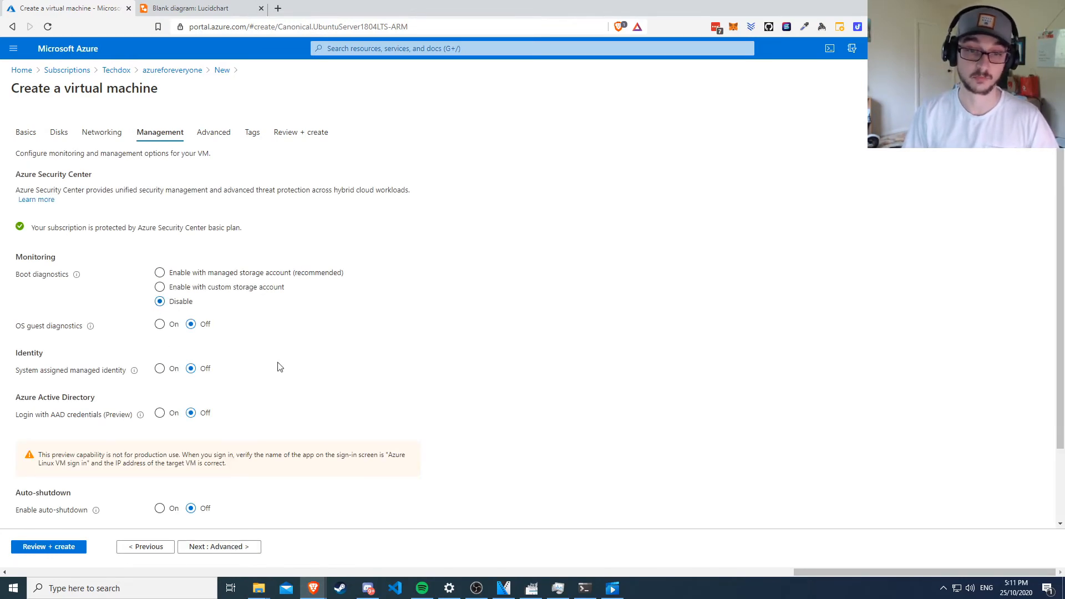
scroll(269, 402, "down", 3)
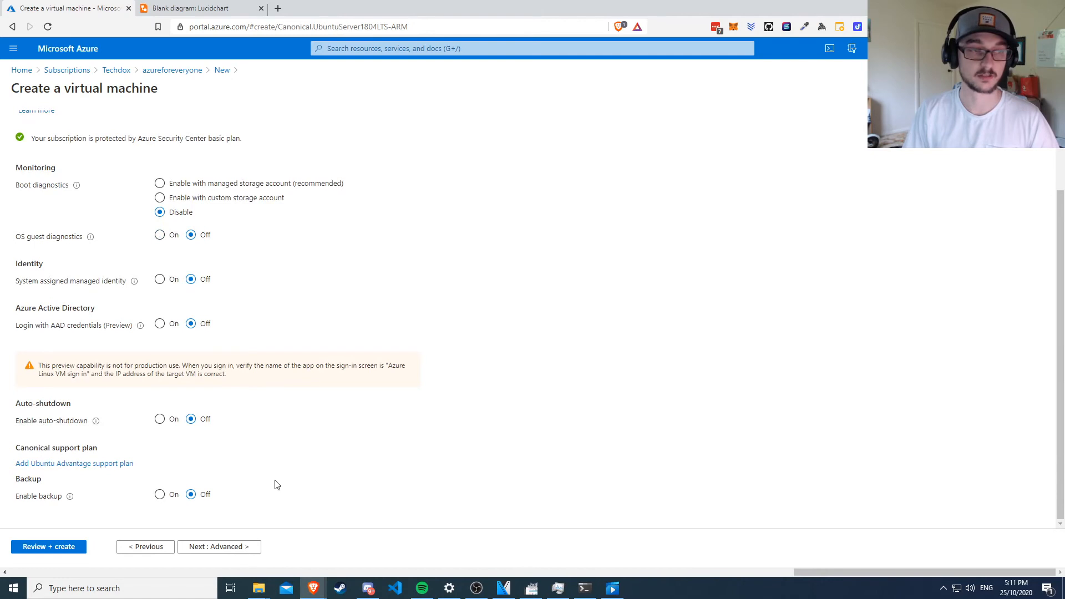
scroll(274, 486, "up", 3)
- Leave the advanced settings at their defaults and add a costcode tag with the value 12 to the virtual machine
left_click(233, 548)
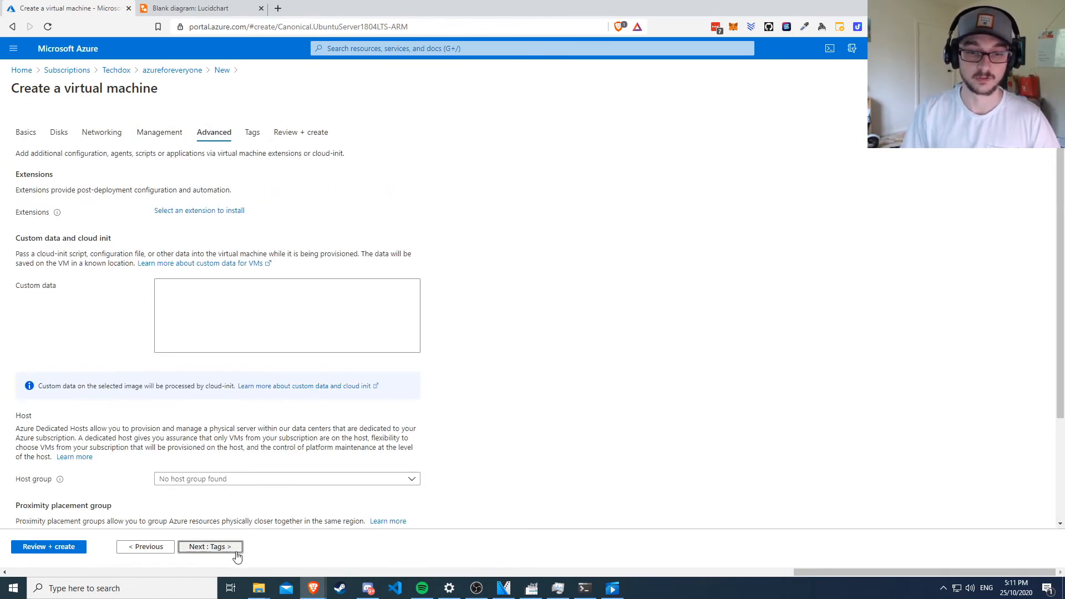
left_click(225, 551)
left_click(91, 220)
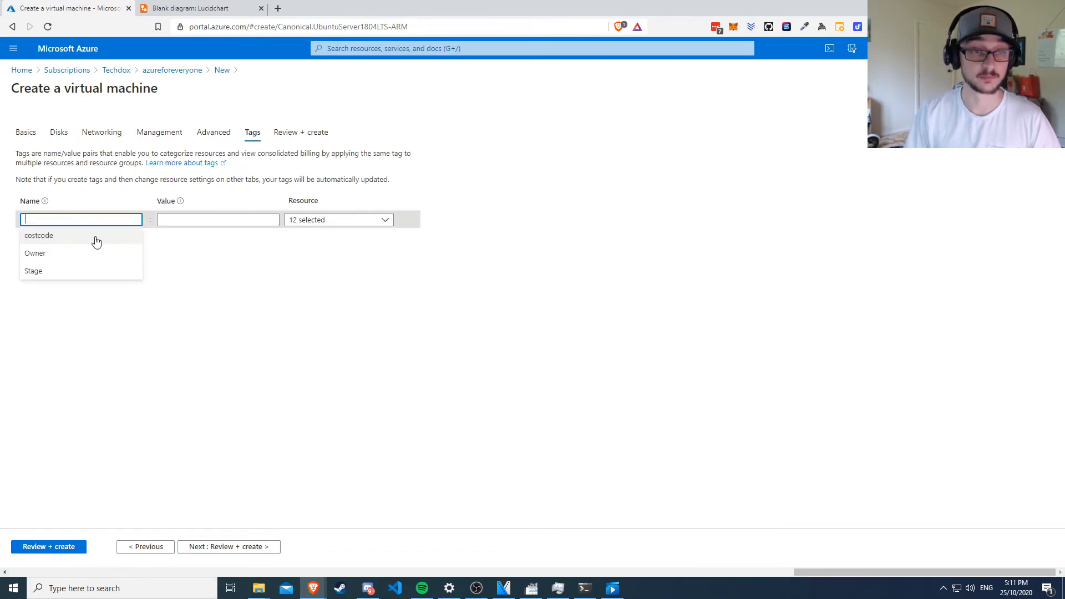
left_click(95, 241)
left_click(172, 222)
left_click(173, 239)
- Add an Owner tag to the virtual machine with the owner's first name as its value
left_click(98, 237)
left_click(65, 271)
left_click(211, 241)
left_click(208, 262)
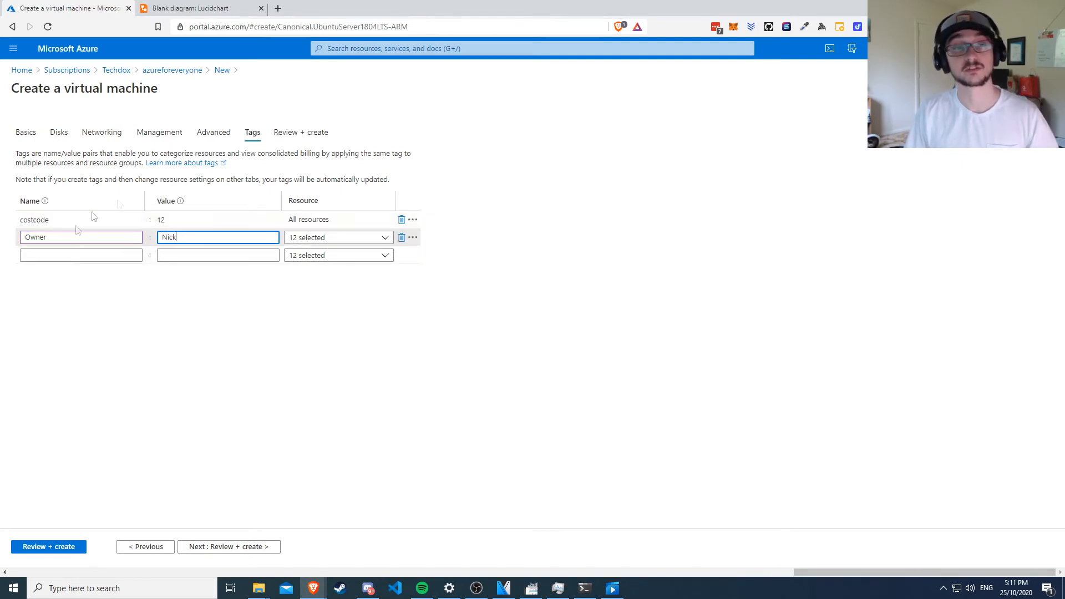
left_click(269, 365)
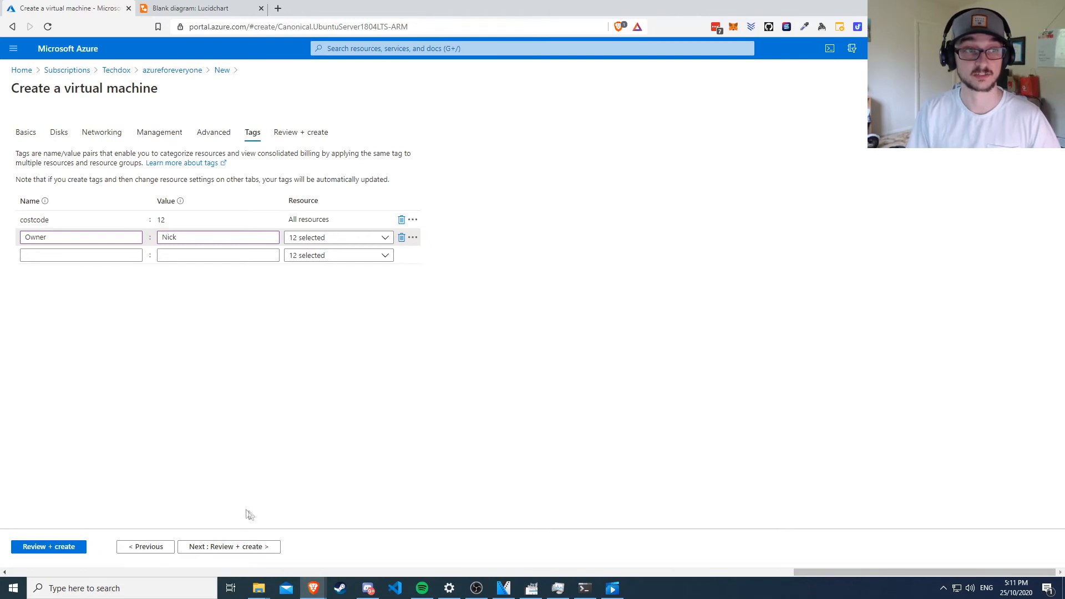
- Review the virtual machine's configuration summary, including its size, and create the machine
left_click(242, 548)
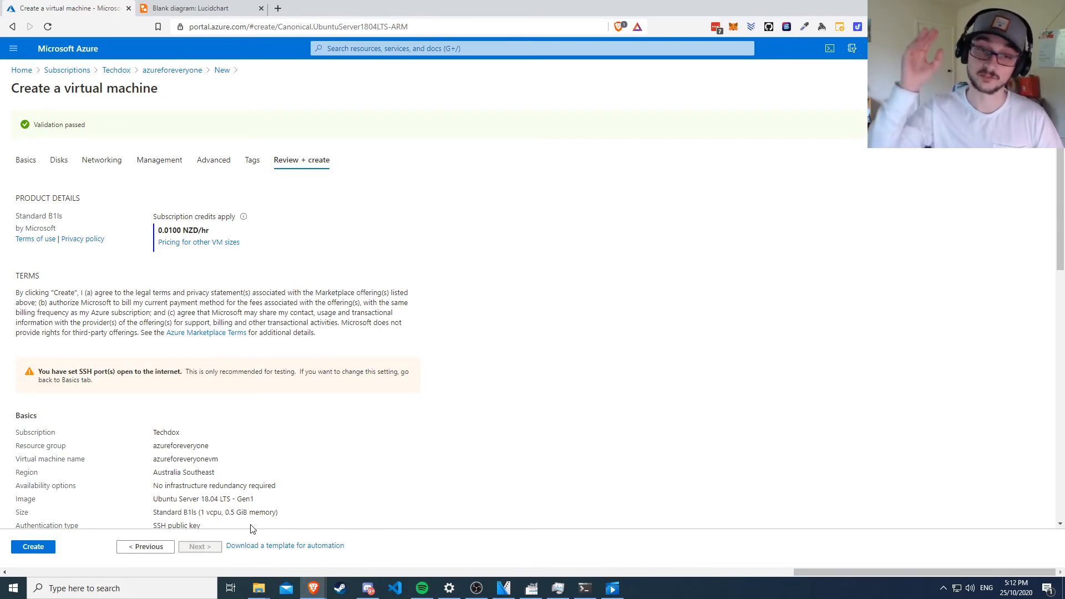
scroll(233, 464, "down", 4)
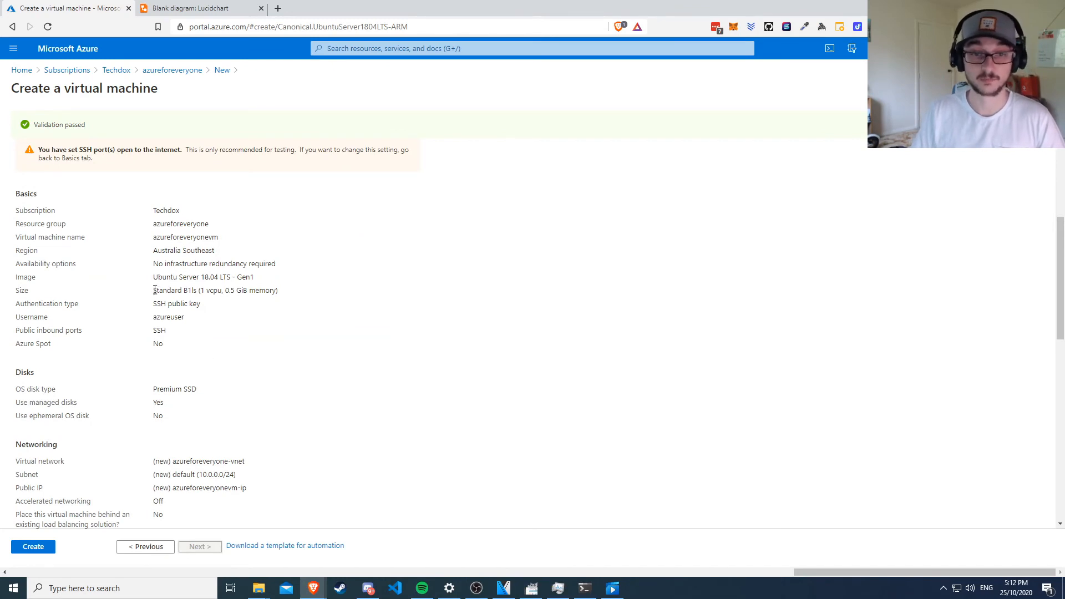
left_click_drag(151, 290, 199, 293)
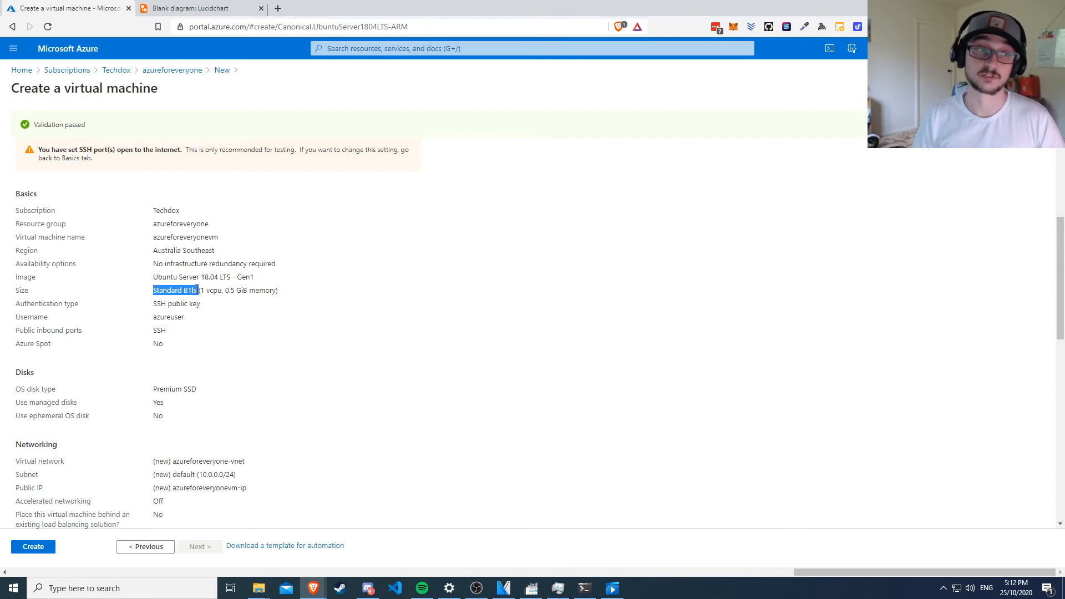
scroll(216, 355, "down", 2)
scroll(218, 416, "up", 5)
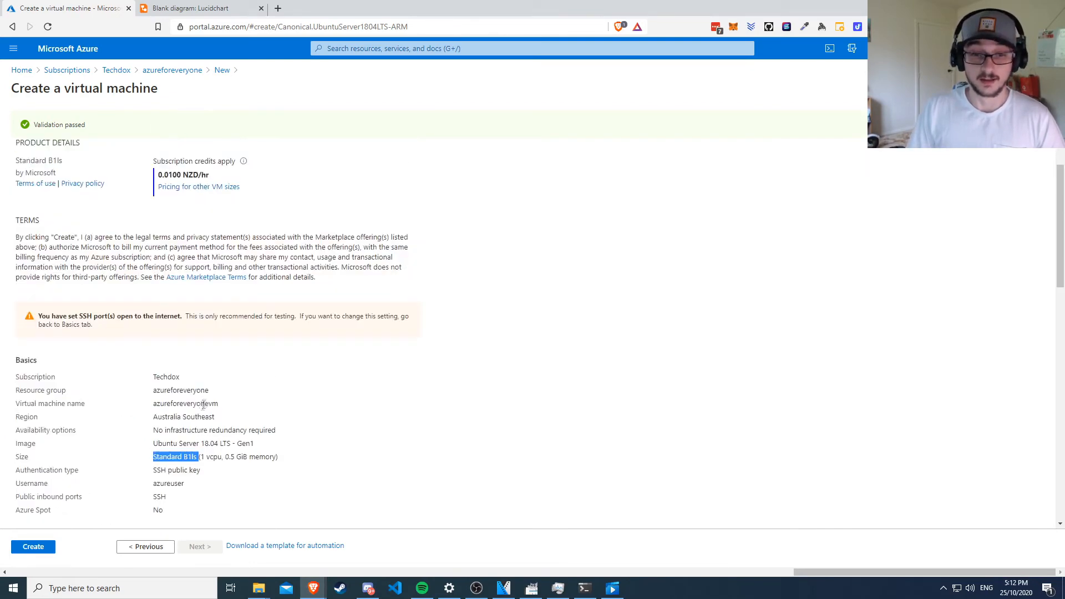
scroll(218, 416, "up", 1)
left_click(35, 548)
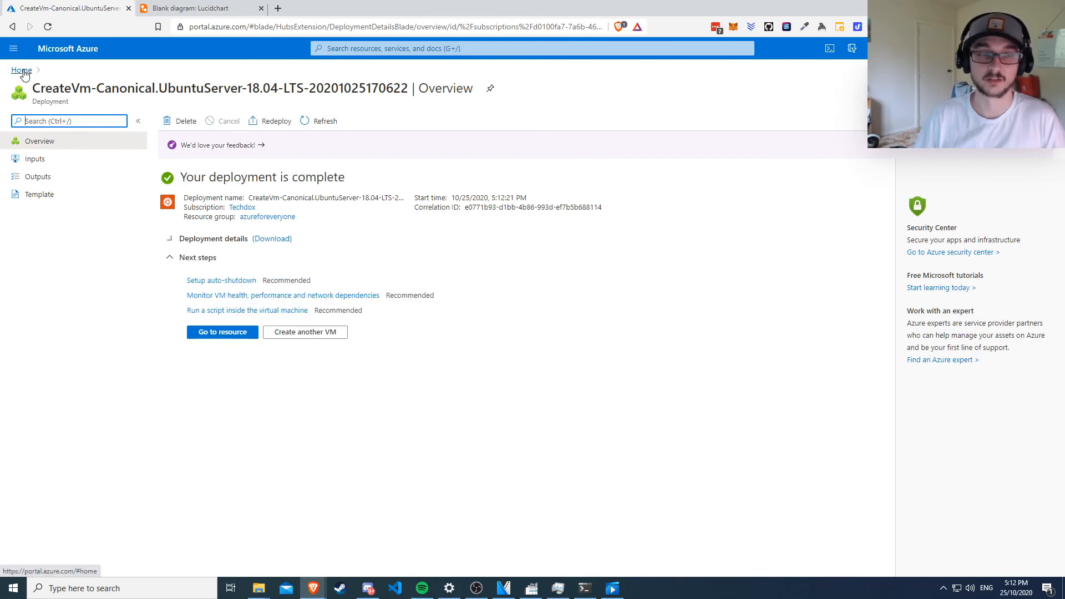
- Open the azureforeveryonevm overview, then switch to the terminal, clear it and place it so the public IP address stays uncovered
left_click(371, 87)
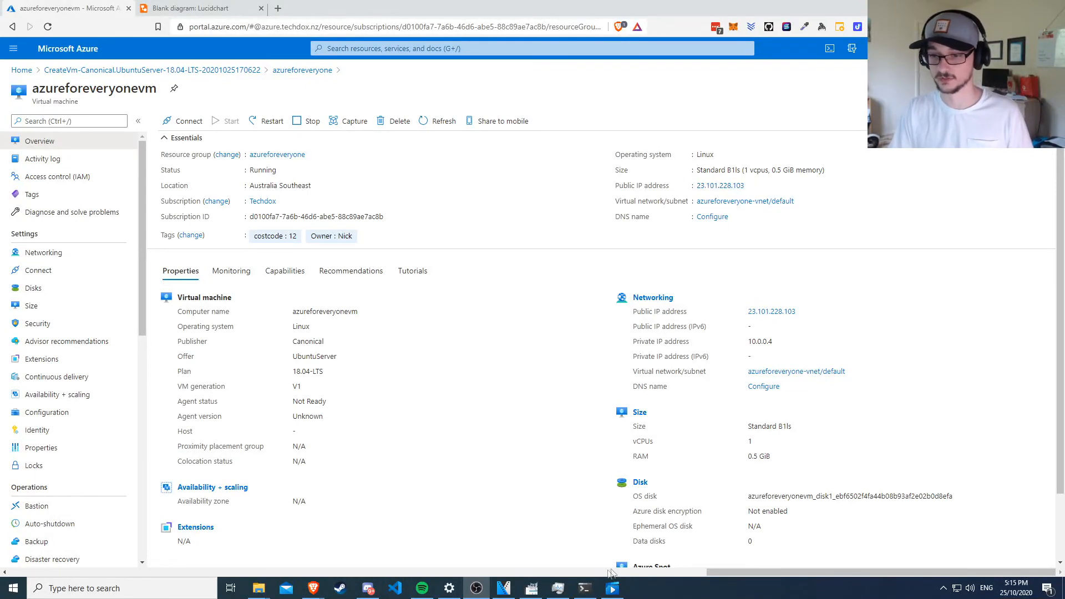
left_click(585, 588)
type("clear")
key("Return")
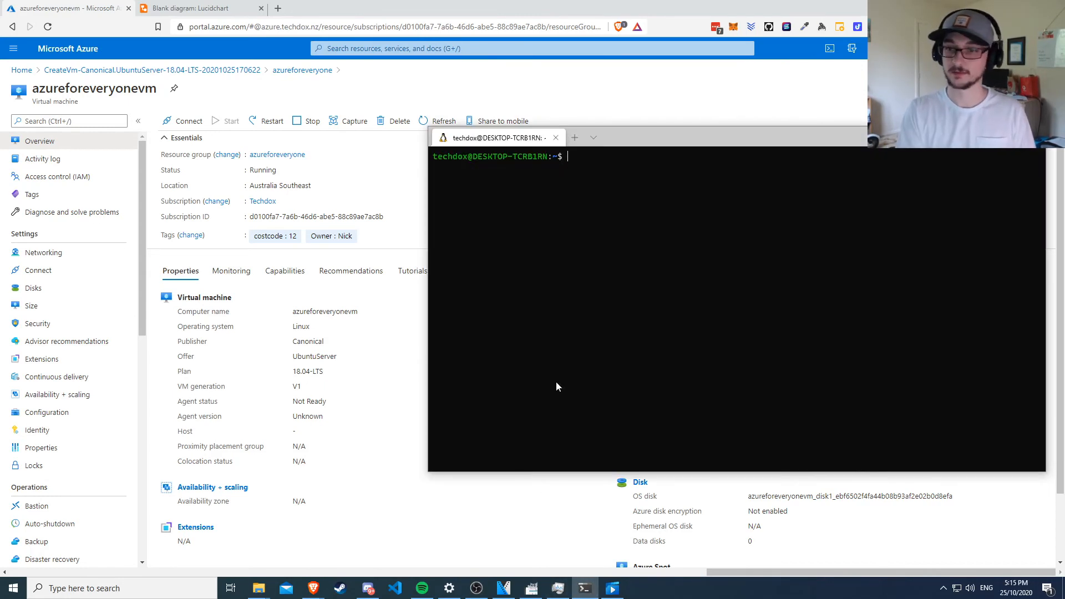
left_click_drag(685, 143, 329, 227)
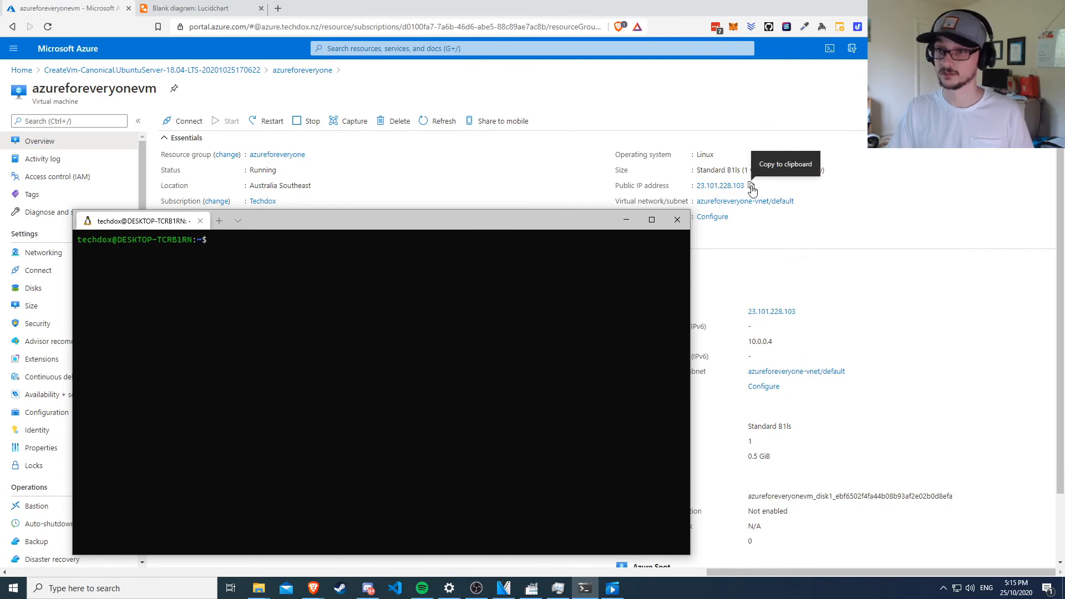
left_click(752, 186)
key("alt+Tab")
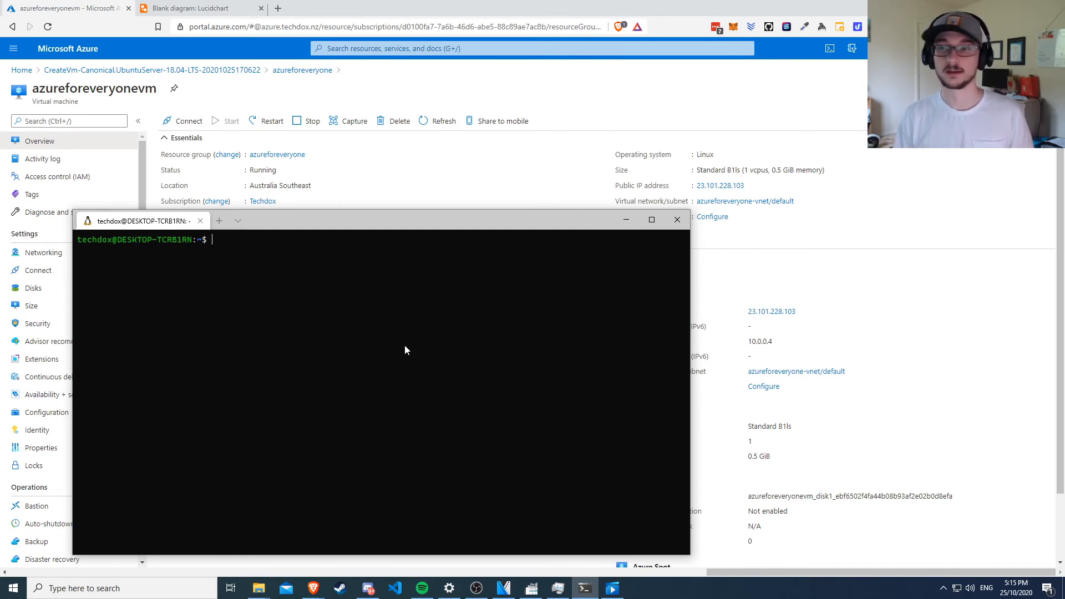
type("ssh azureuser@")
key("ctrl+v")
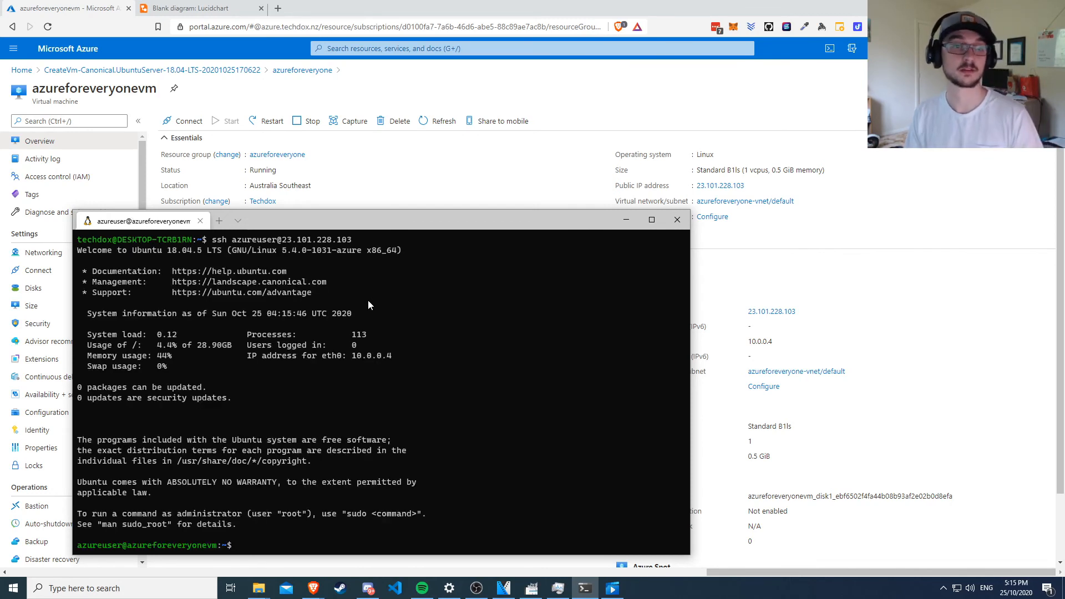
- Go up to the /home directory on the virtual machine with cd .. and list its contents with ls
type("cd")
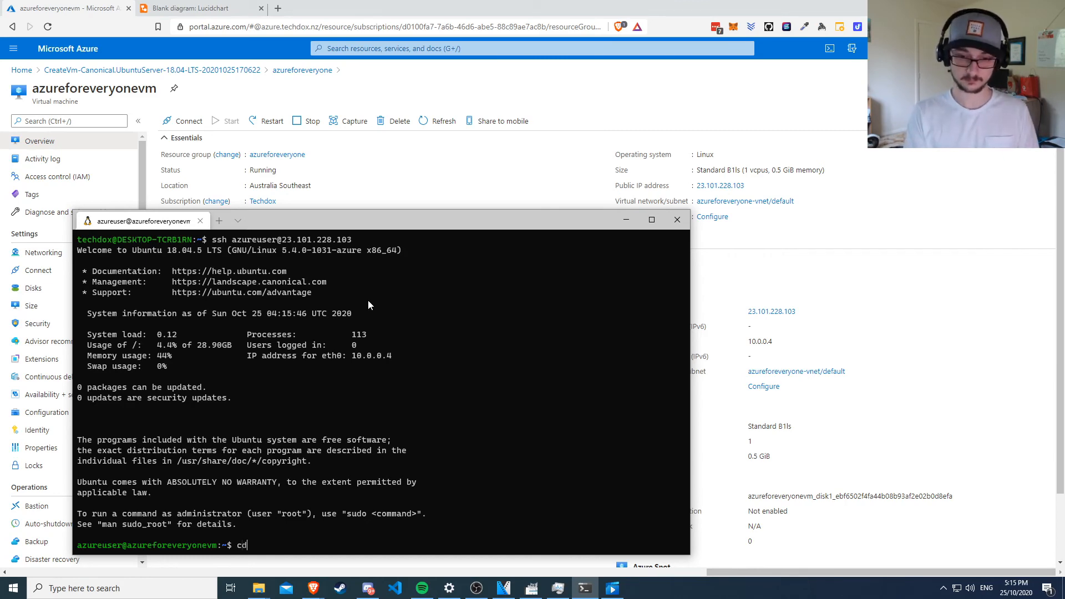
key("Return")
type("cd ..")
key("Return")
type("ls")
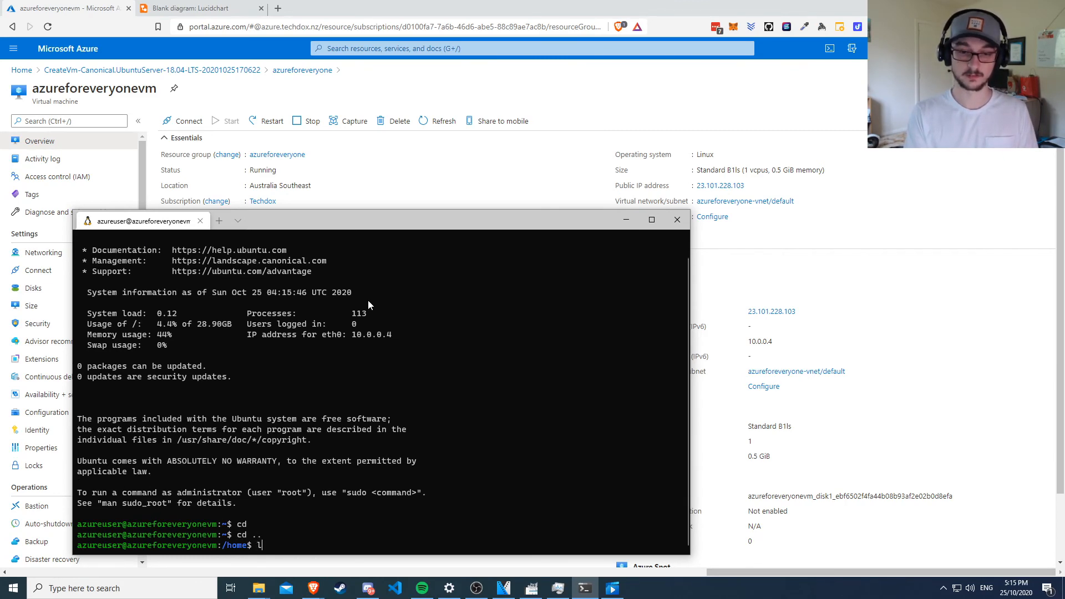
key("Return")
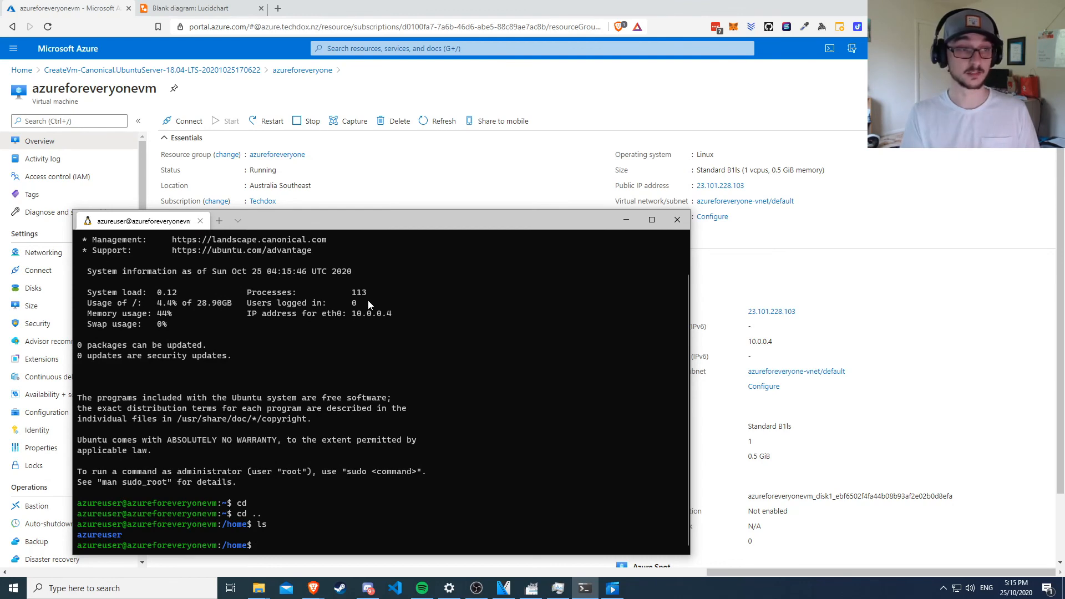
- Move the terminal clear of the machine's status in the portal and shut the virtual machine down with sudo shutdown now
left_click_drag(272, 223, 583, 83)
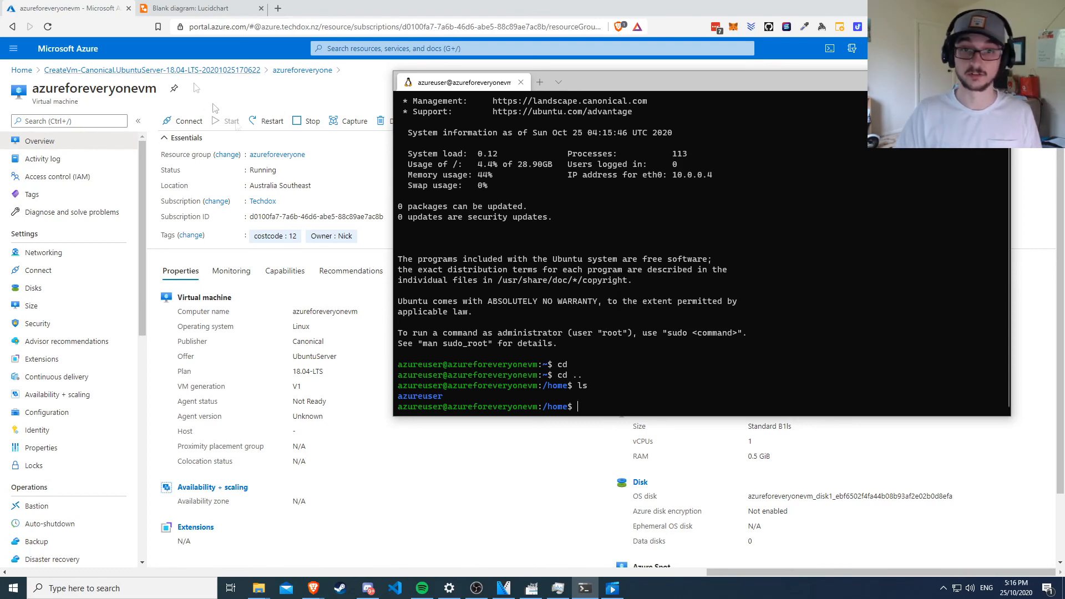
type("shut")
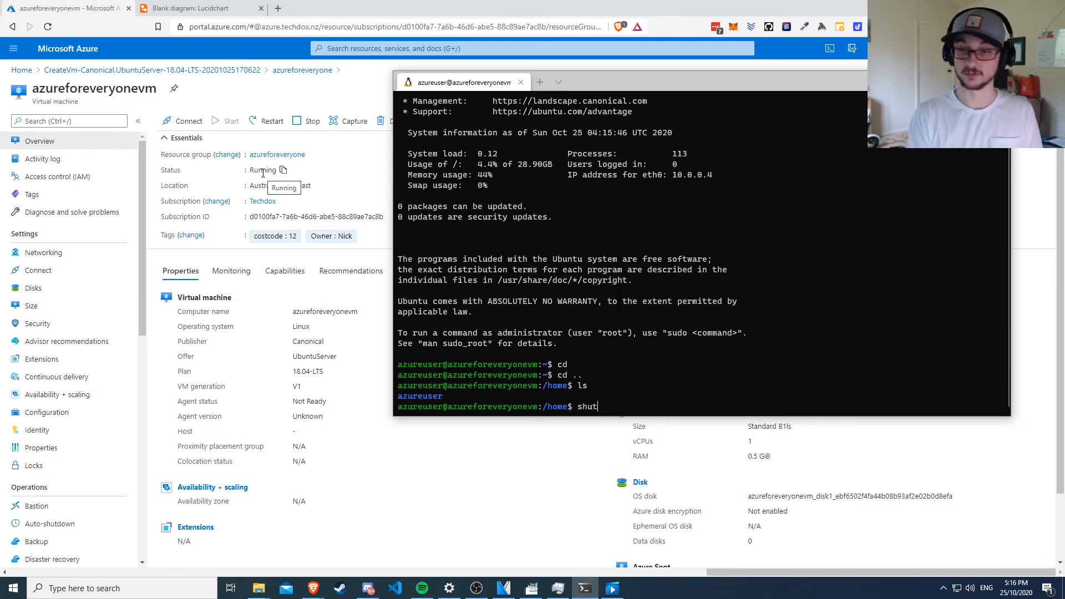
type("down now")
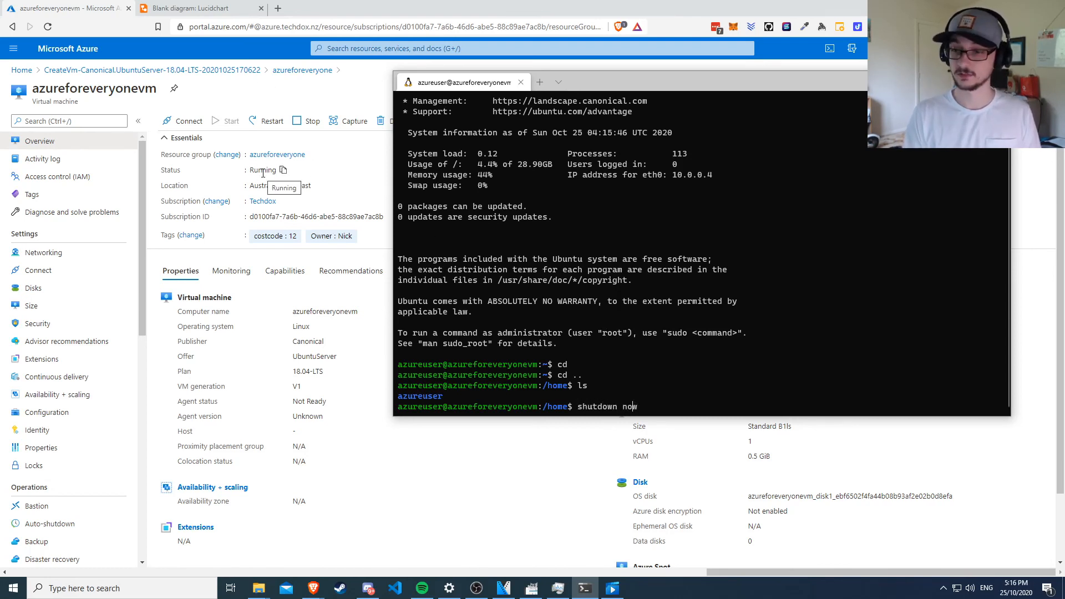
key("Left")
key("Left")
key("Left")
key("Left")
key("Left")
key("Left")
type("sudo")
key("Return")
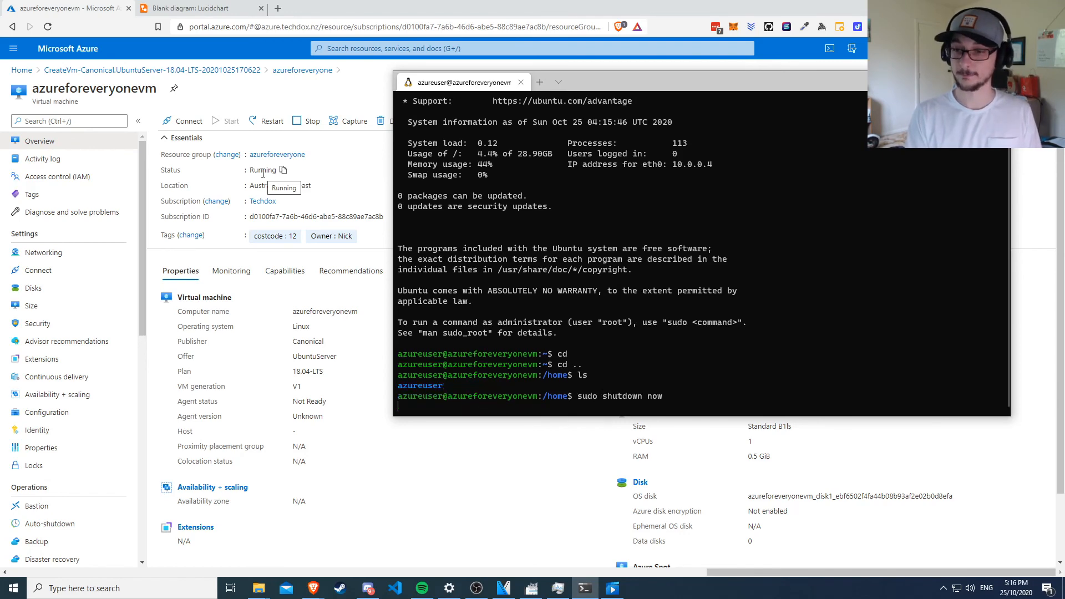
- Return to the Azure portal and refresh the azureforeveryonevm overview until its status updates
left_click(260, 134)
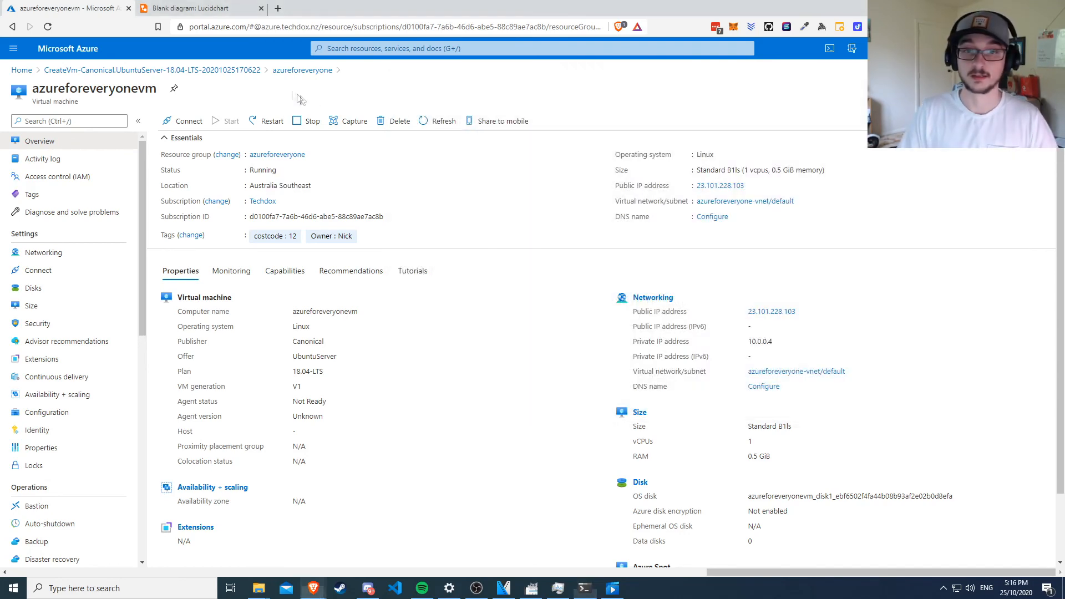
left_click(444, 120)
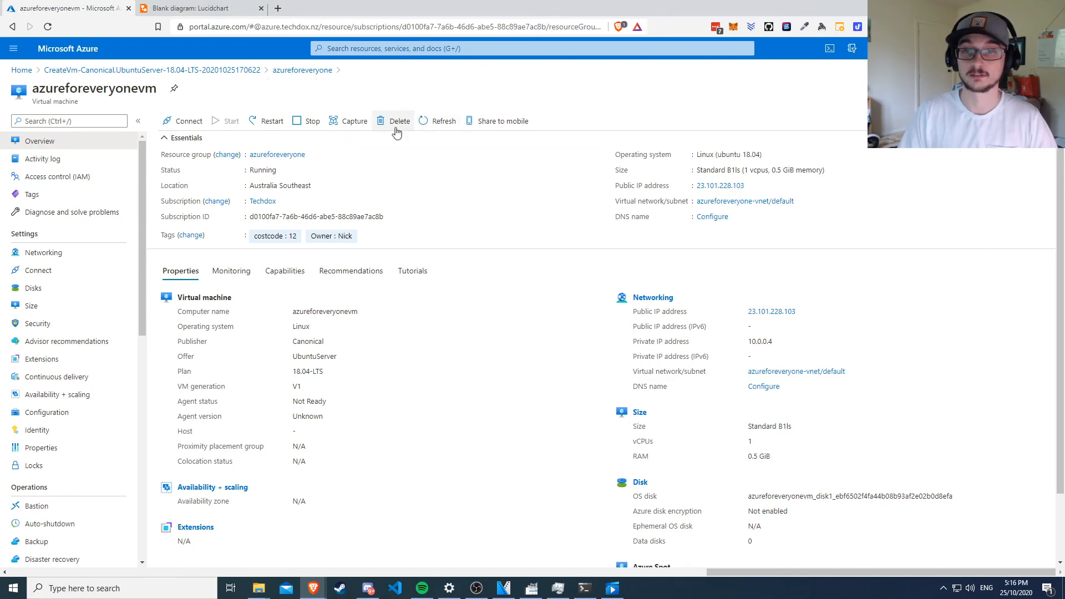
left_click(443, 127)
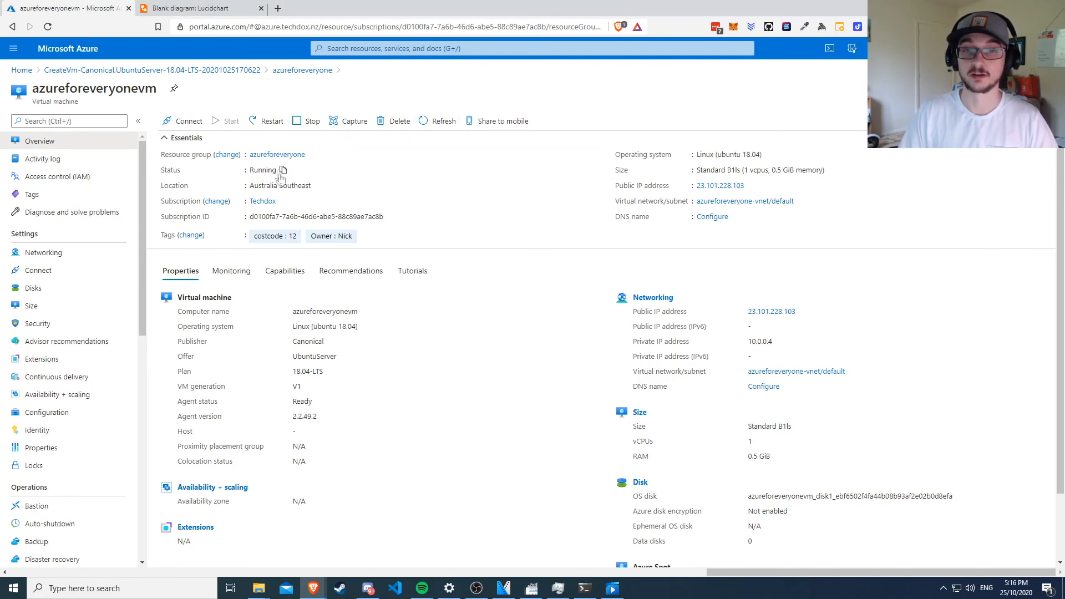
left_click(436, 125)
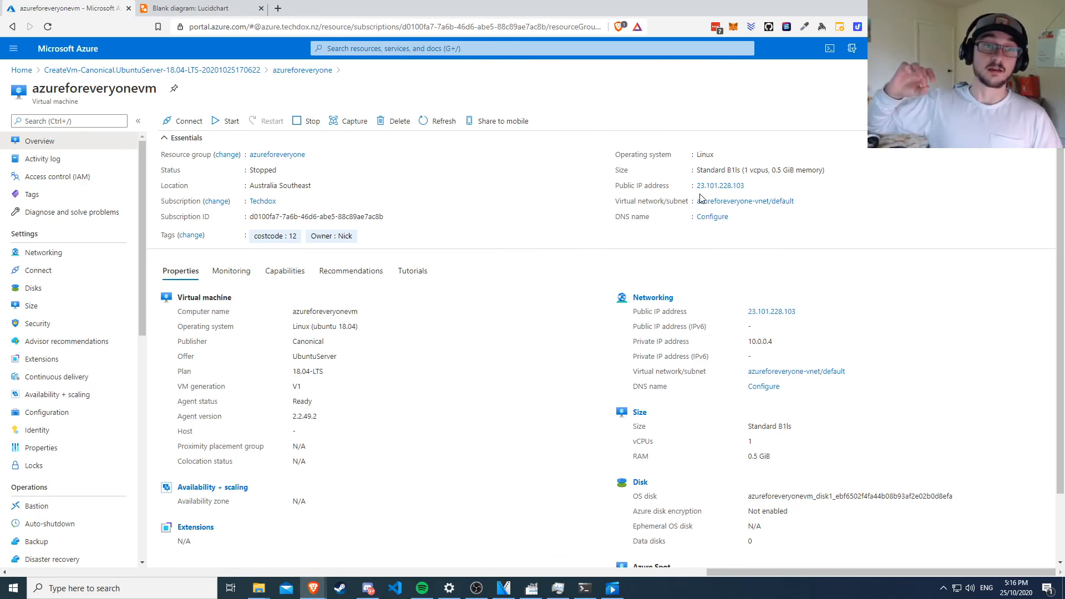
- Switch to the Lucidchart diagram to examine the virtual machine's place in the Azure structure, then return to the Azure portal
left_click(189, 8)
left_click(631, 245)
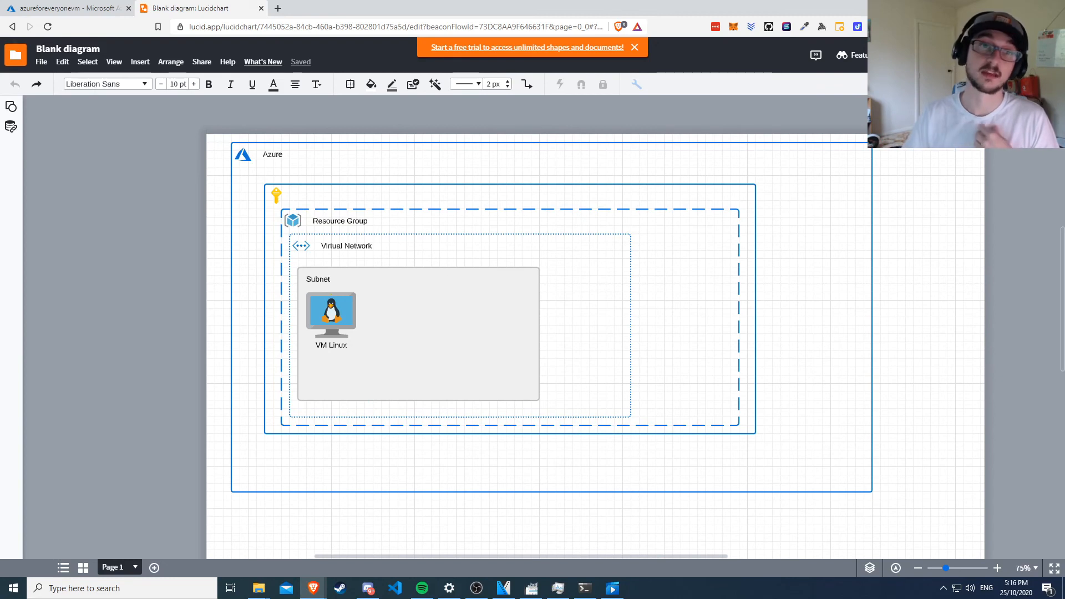
left_click(69, 9)
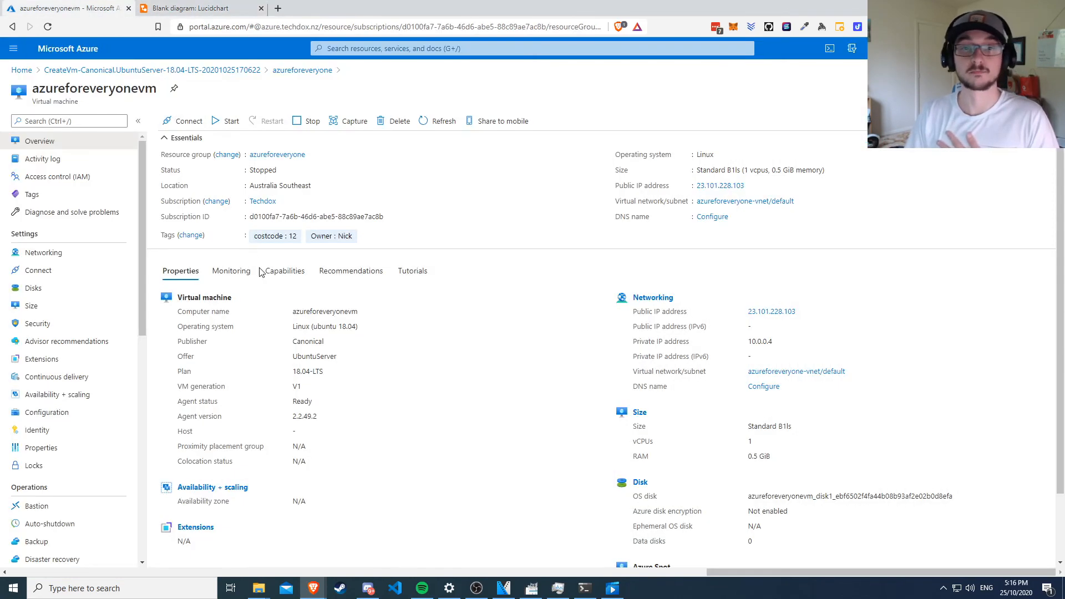